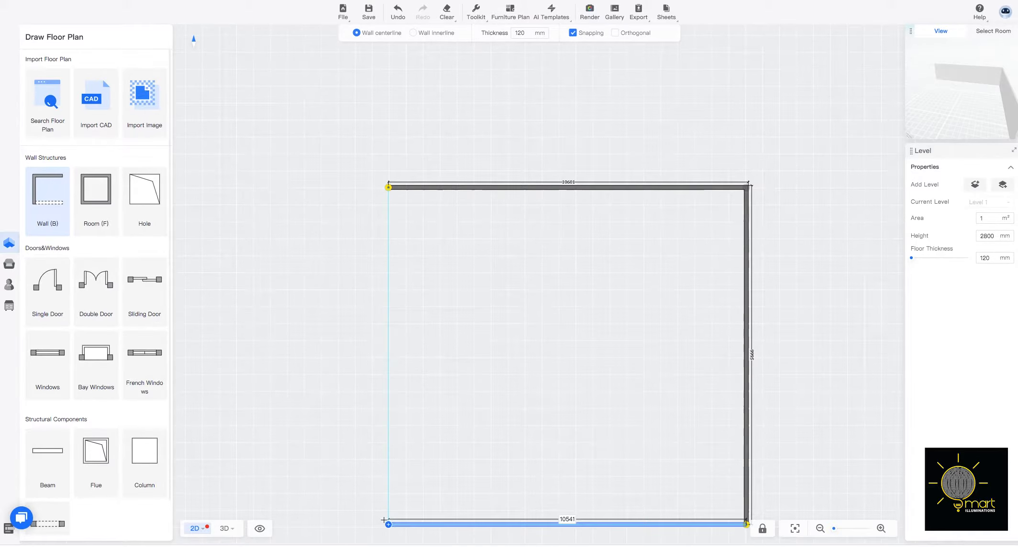
Close the rectangular outer wall outline with a bottom wall about 10541 mm long and a left wall reaching the top corner.
click(385, 522)
click(388, 185)
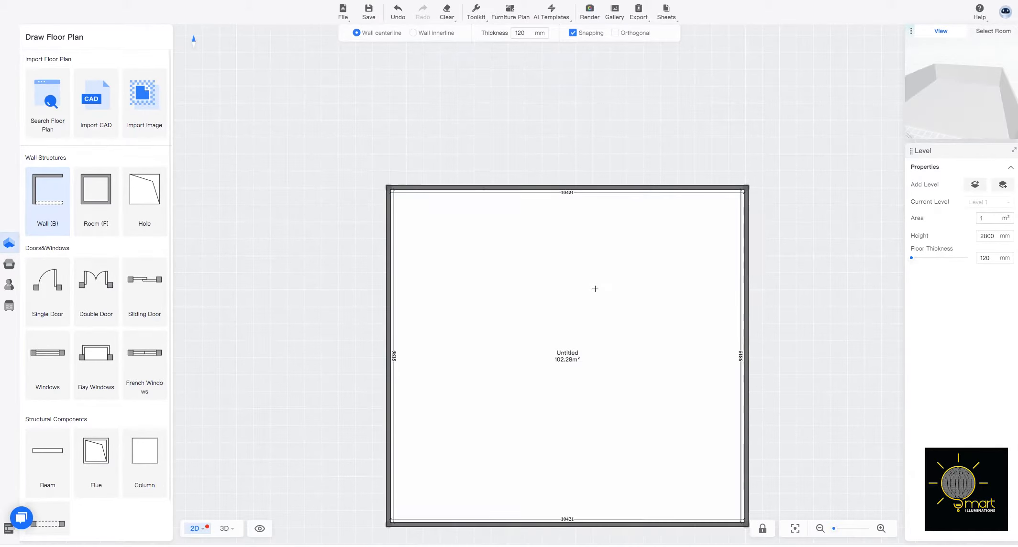
scroll(596, 288, down, 3)
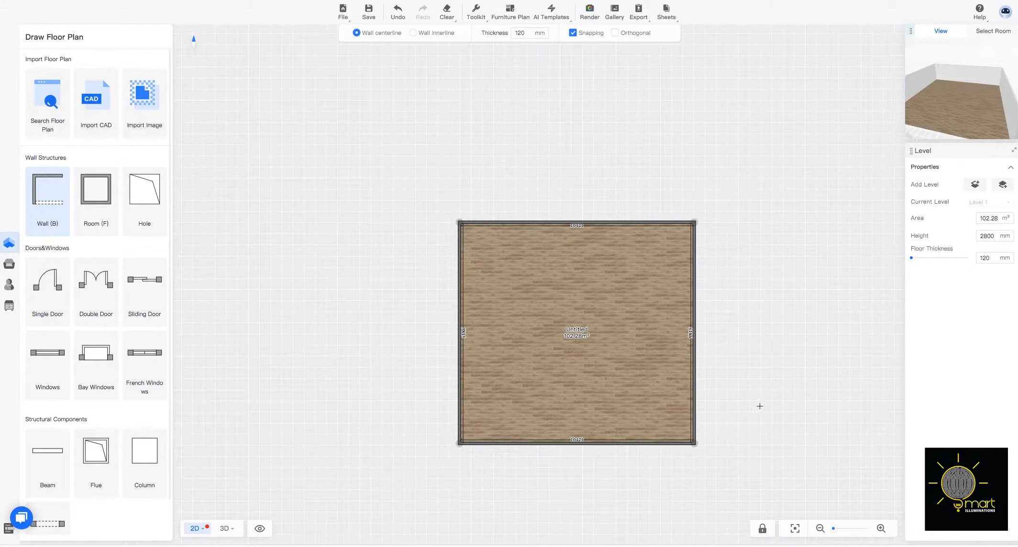
Draw a stub wall about 2600 mm long inward from the lower right outer wall and a full-height vertical partition left of centre.
scroll(699, 403, up, 3)
click(687, 383)
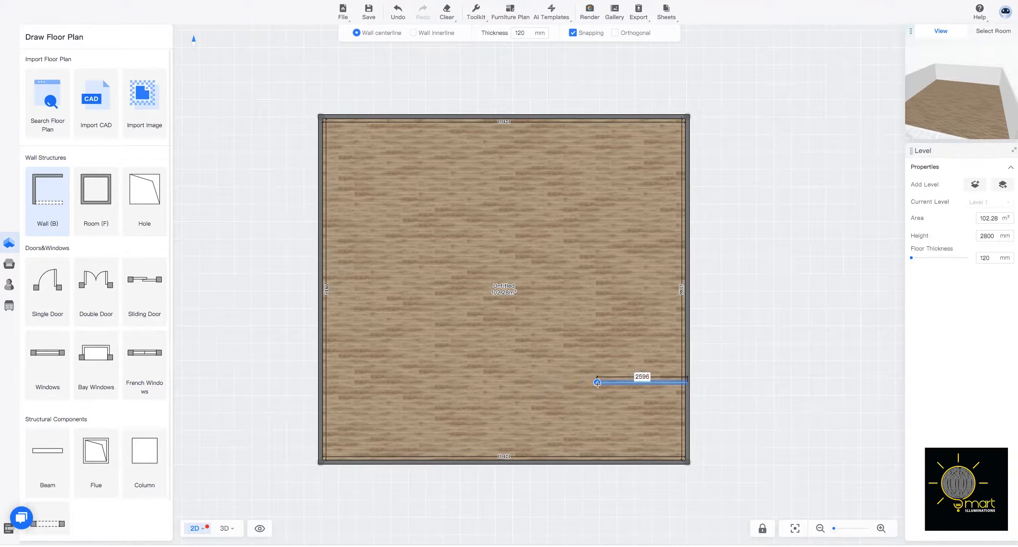
click(597, 383)
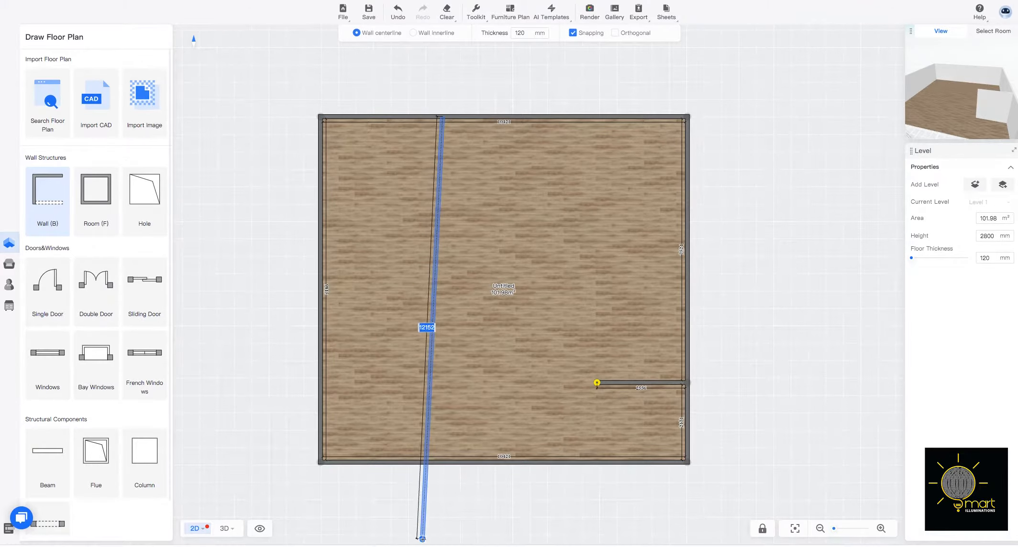
click(475, 116)
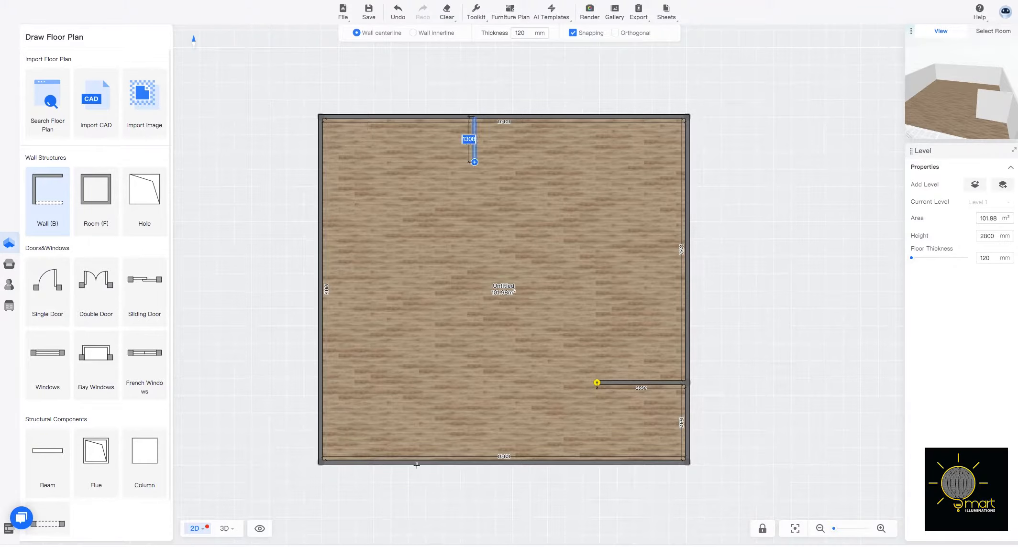
click(482, 463)
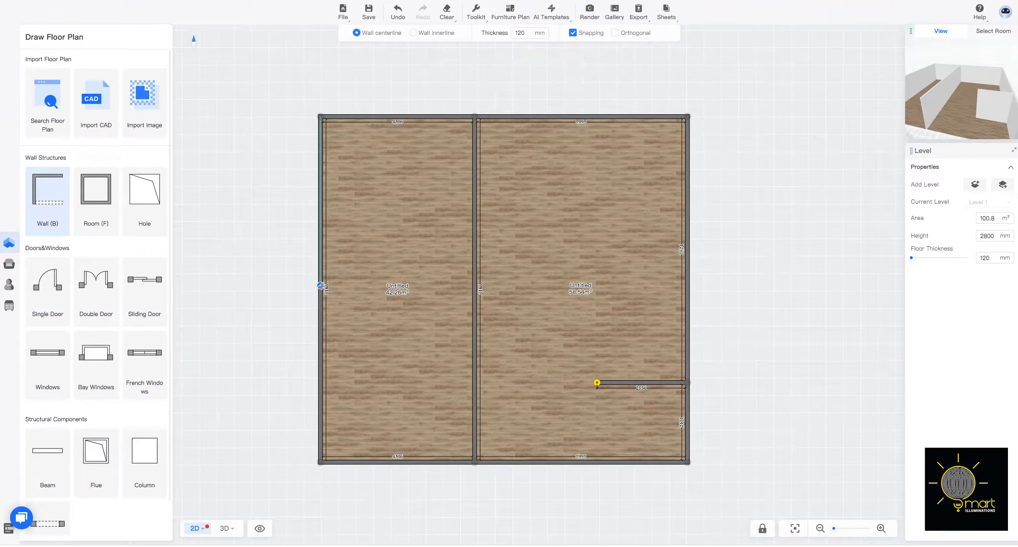
Divide the area left of the vertical partition into four rooms with three horizontal walls, each about 4428 mm long.
click(320, 287)
click(474, 287)
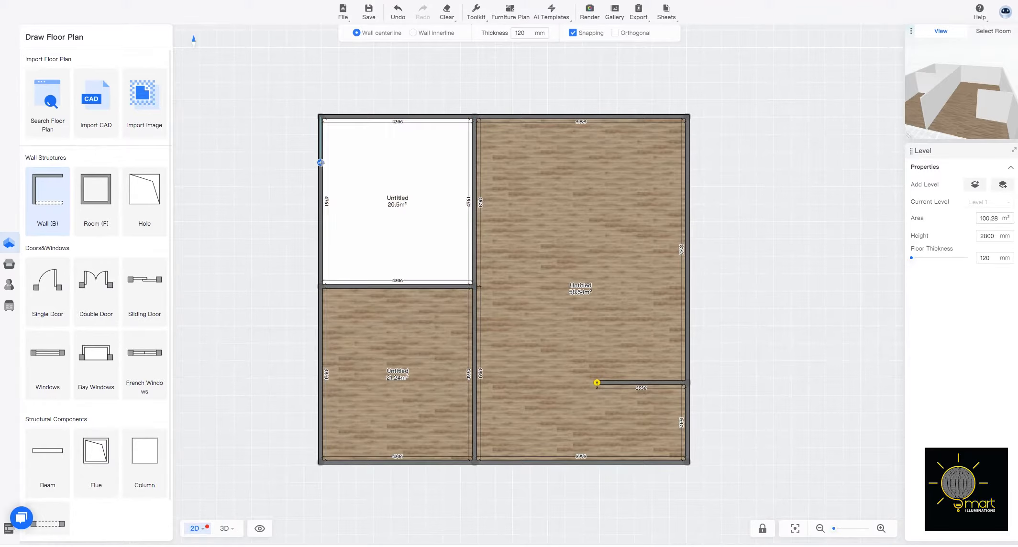
click(341, 176)
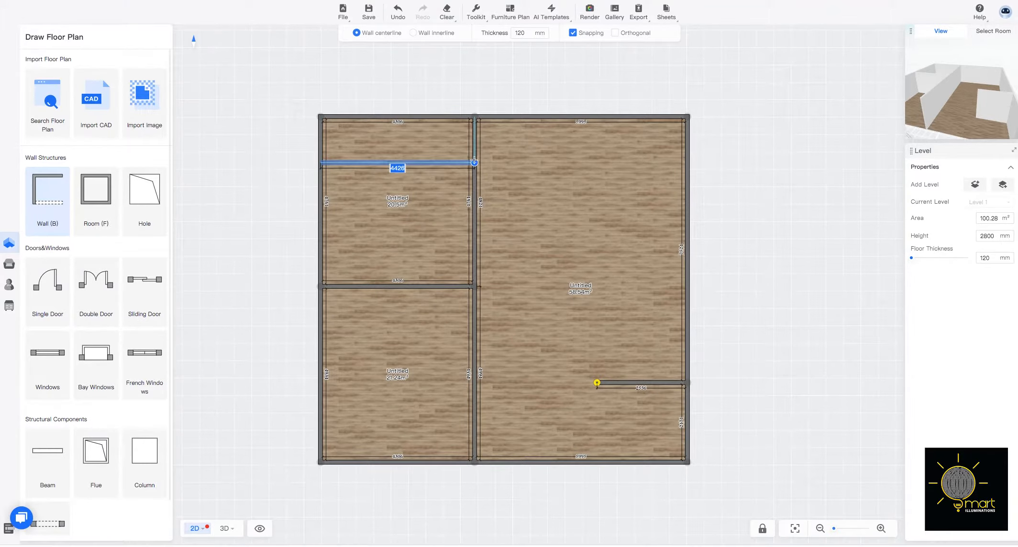
click(474, 163)
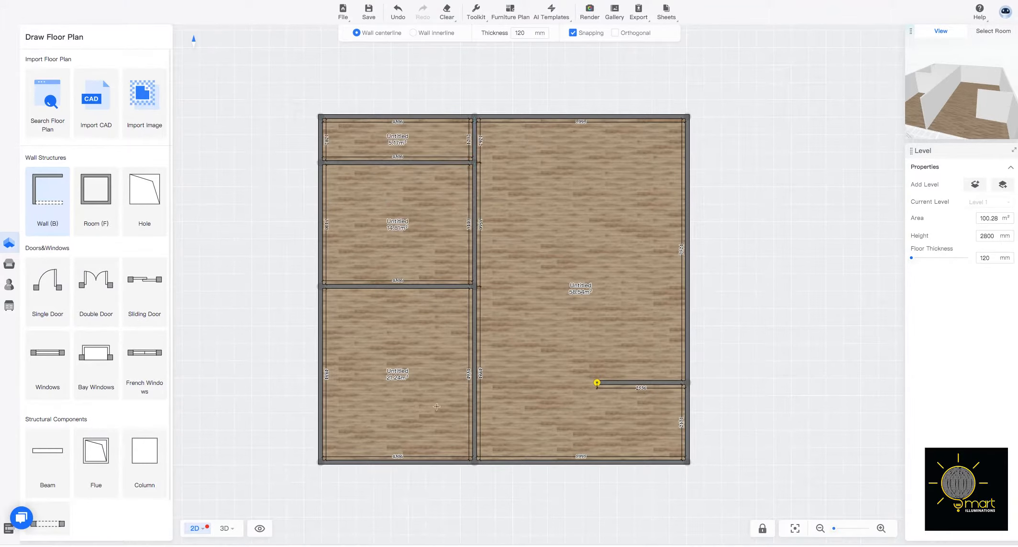
click(321, 406)
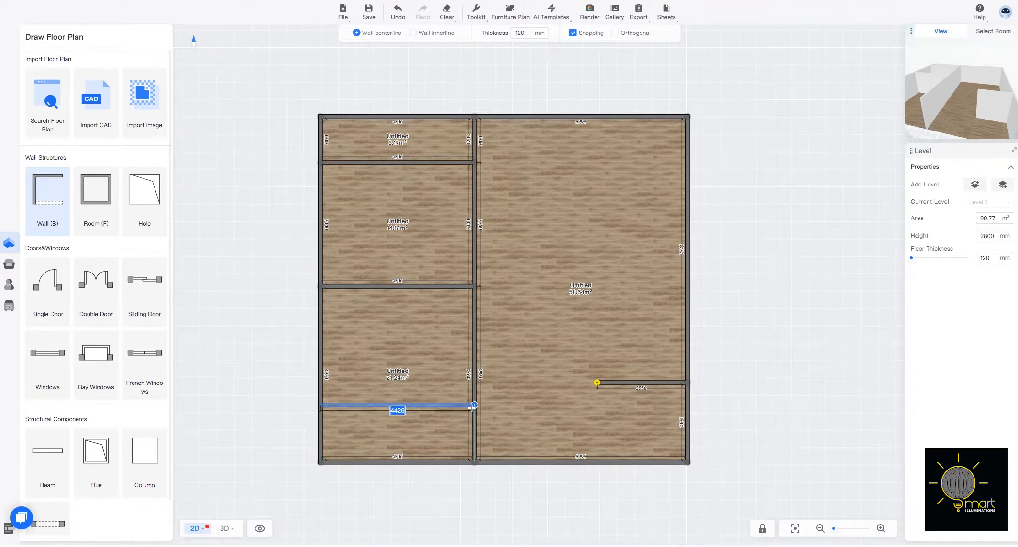
click(474, 405)
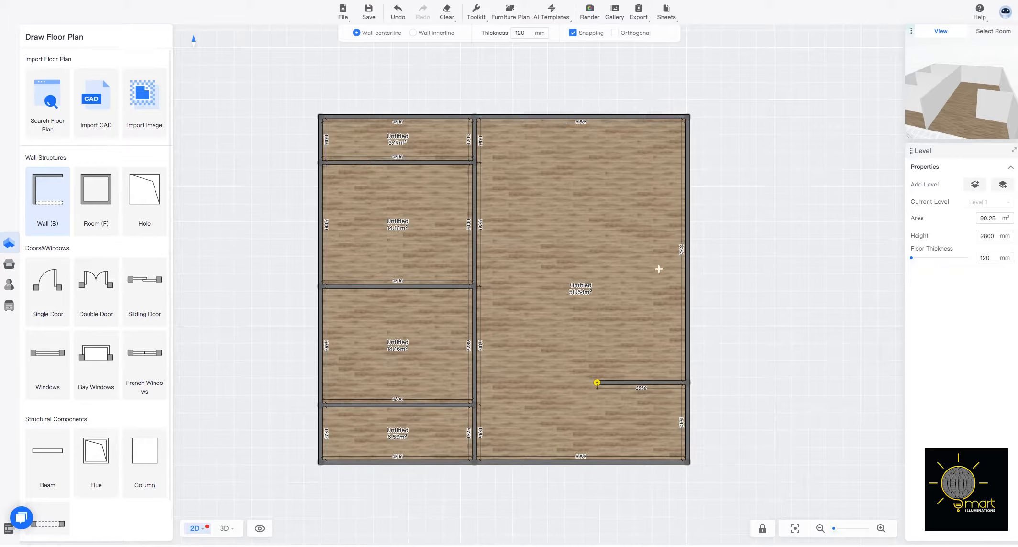
Draw a horizontal wall about 3900 mm long inward from the right outer wall, above the existing stub wall.
click(687, 252)
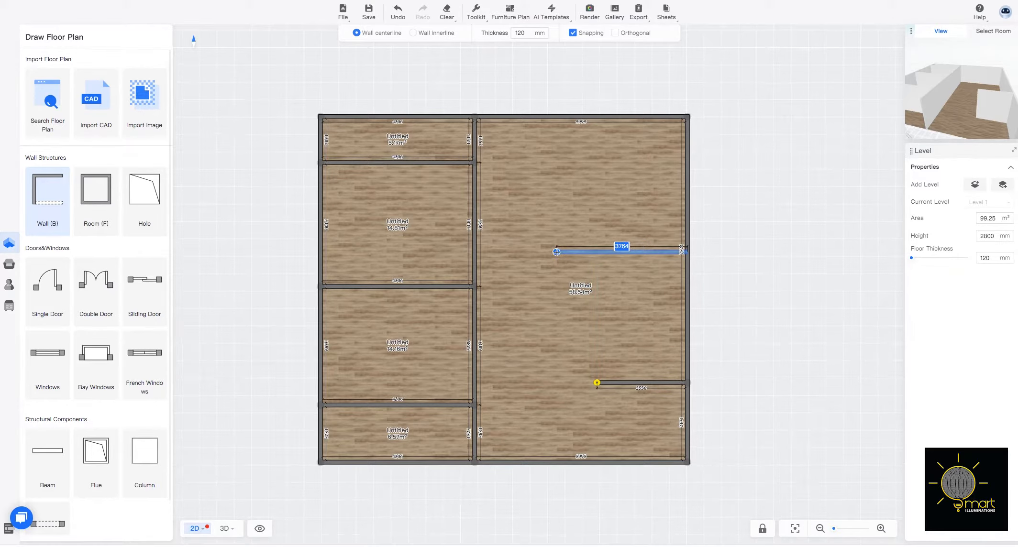
click(550, 251)
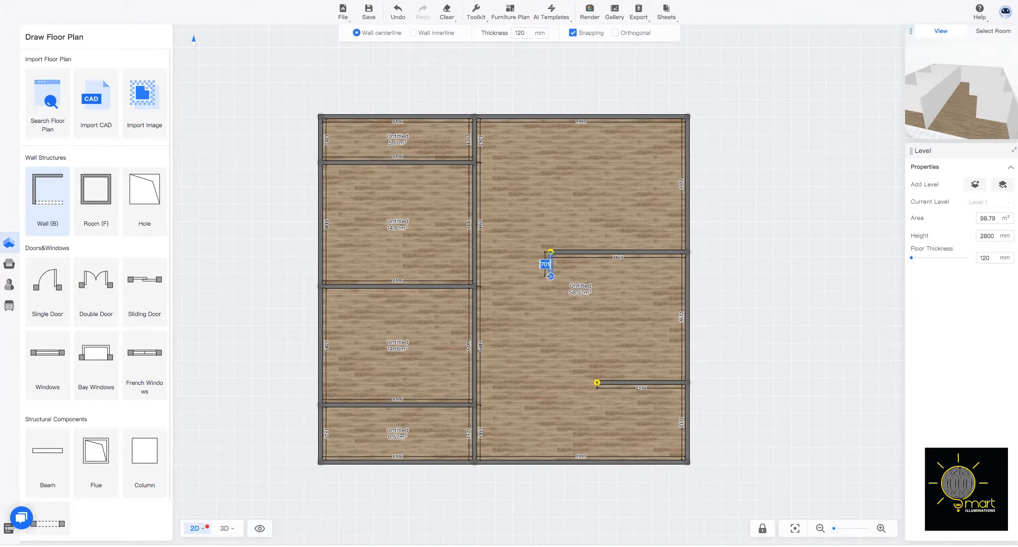
key(Escape)
Extend the lower stub wall leftward until its free end lines up with the end of the horizontal wall above it.
right_drag(597, 383, 573, 381)
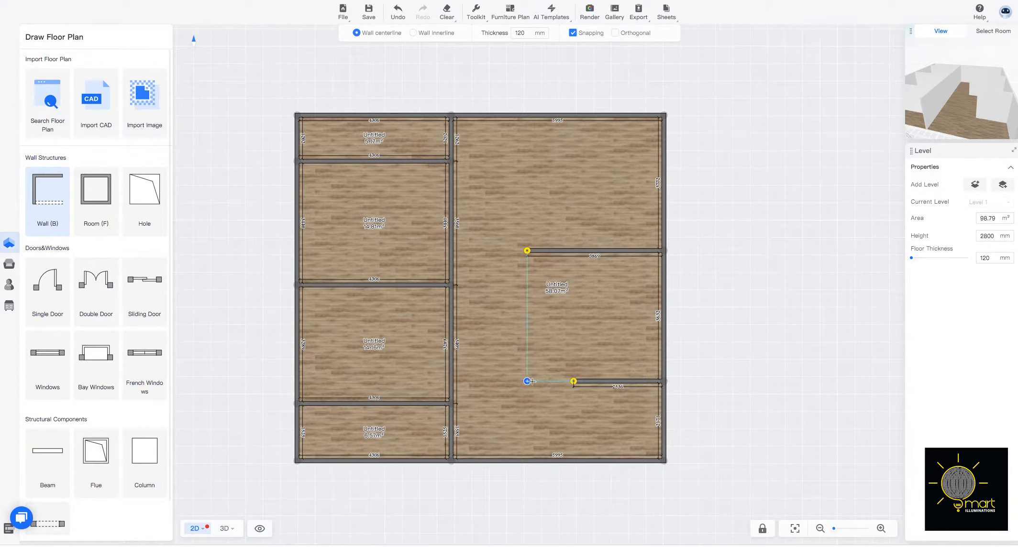
right_click(624, 371)
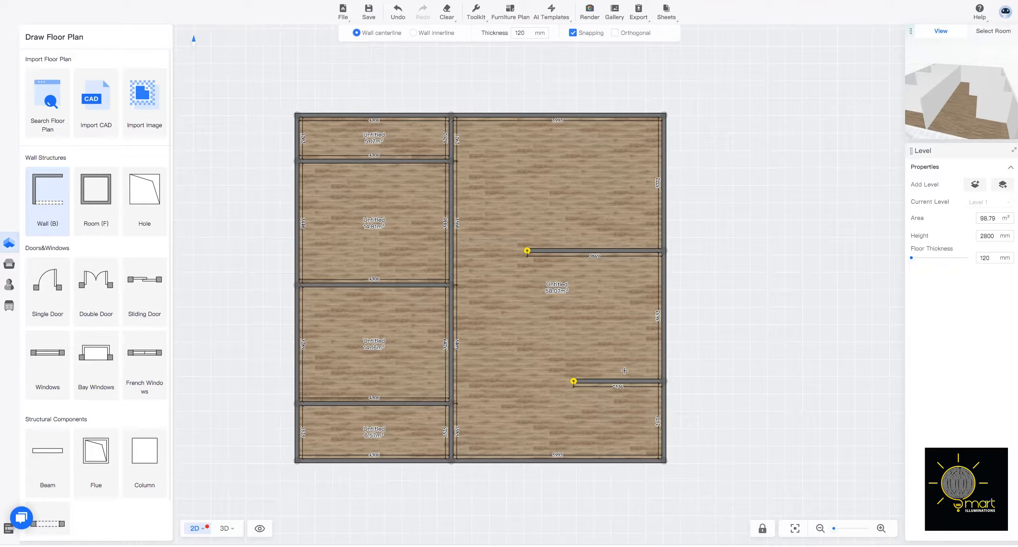
click(574, 381)
click(528, 381)
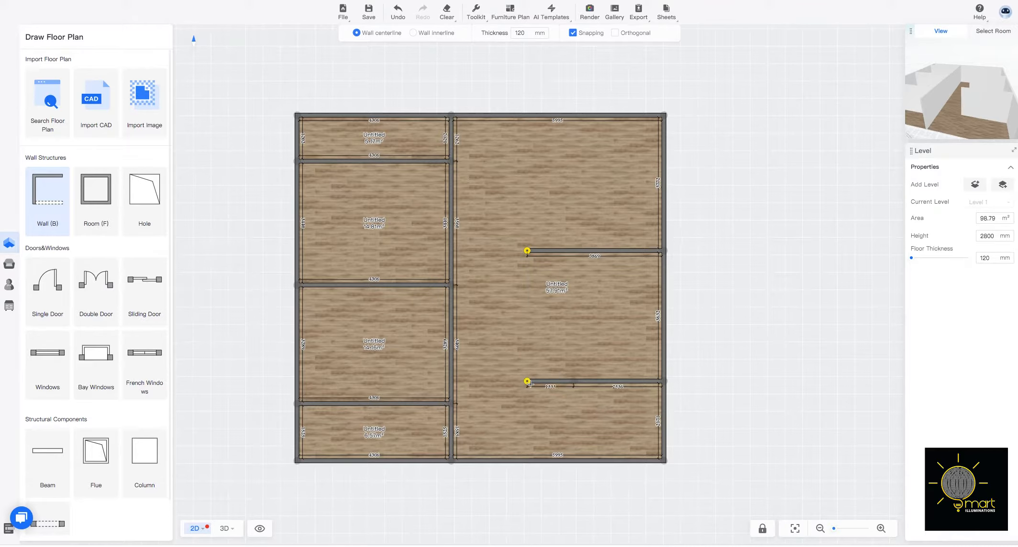
right_click(234, 364)
Name the top-left room Bathroom and the room directly below it Bedroom.
click(381, 135)
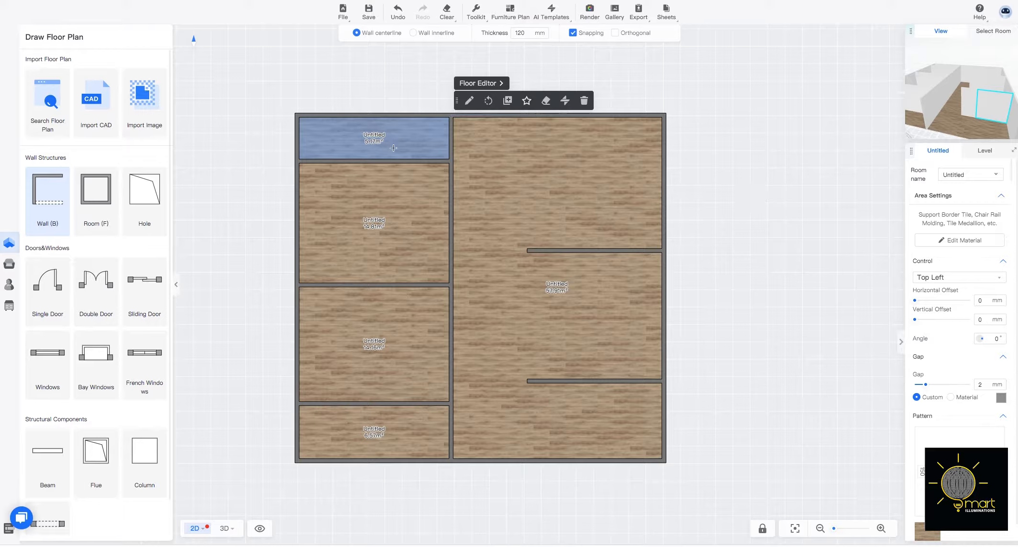
click(979, 178)
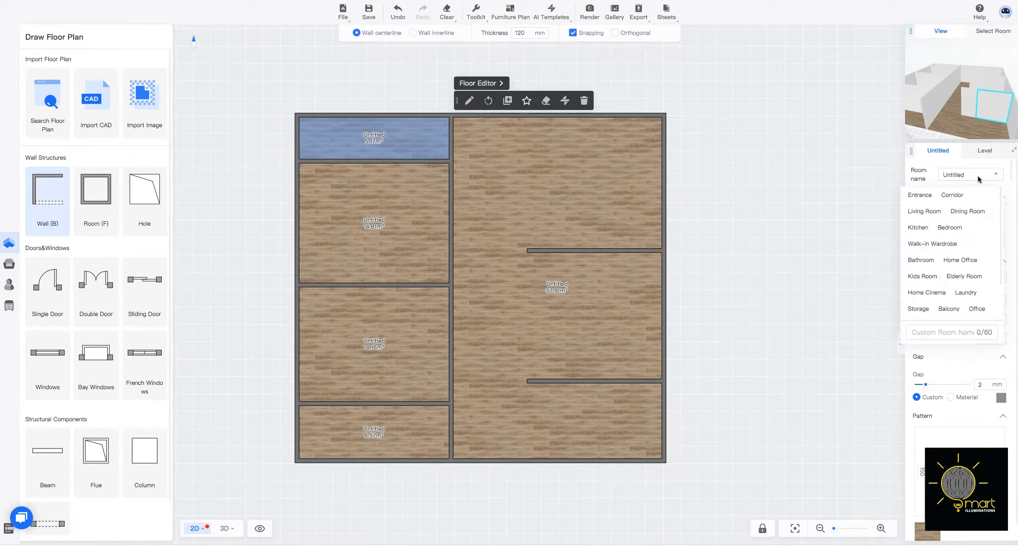
click(920, 260)
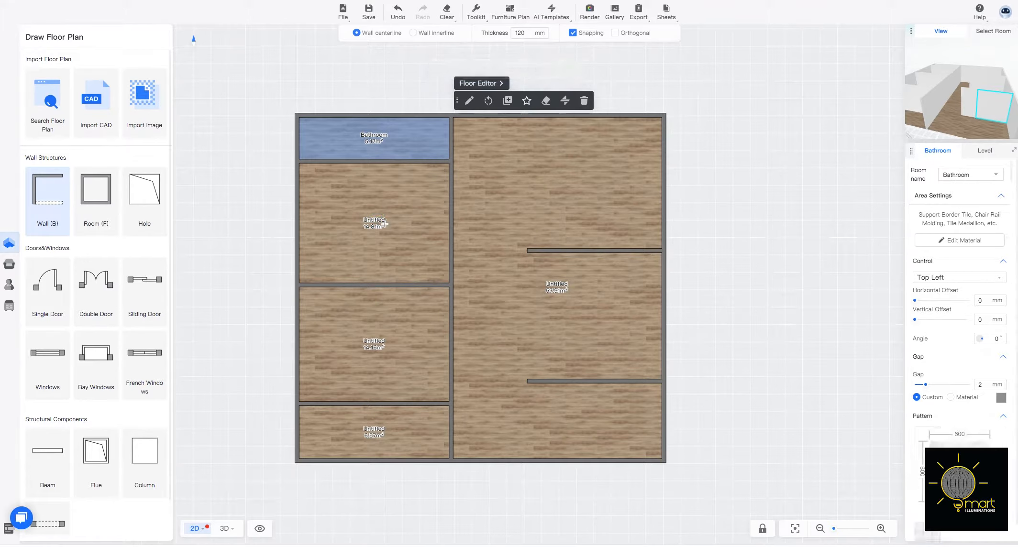
click(378, 224)
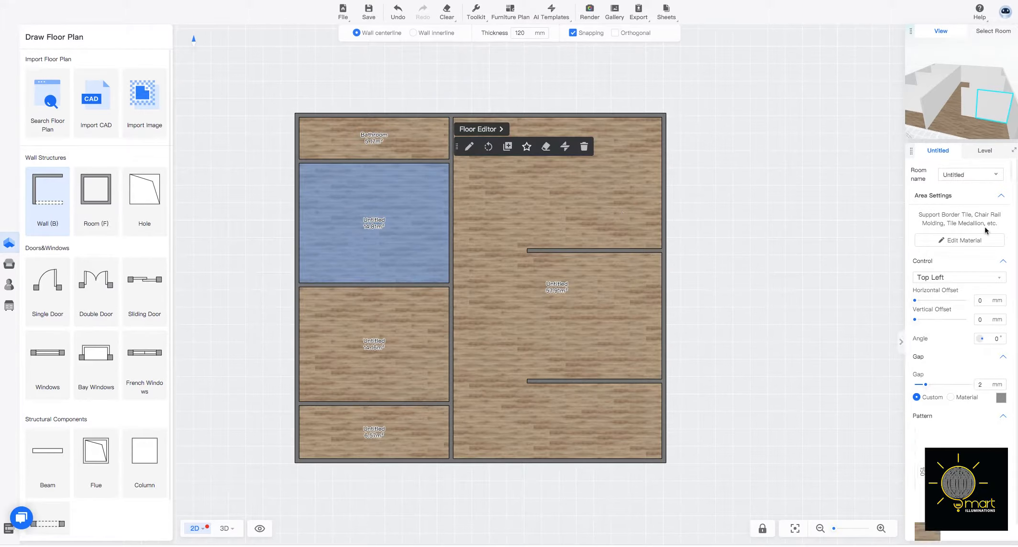
click(969, 175)
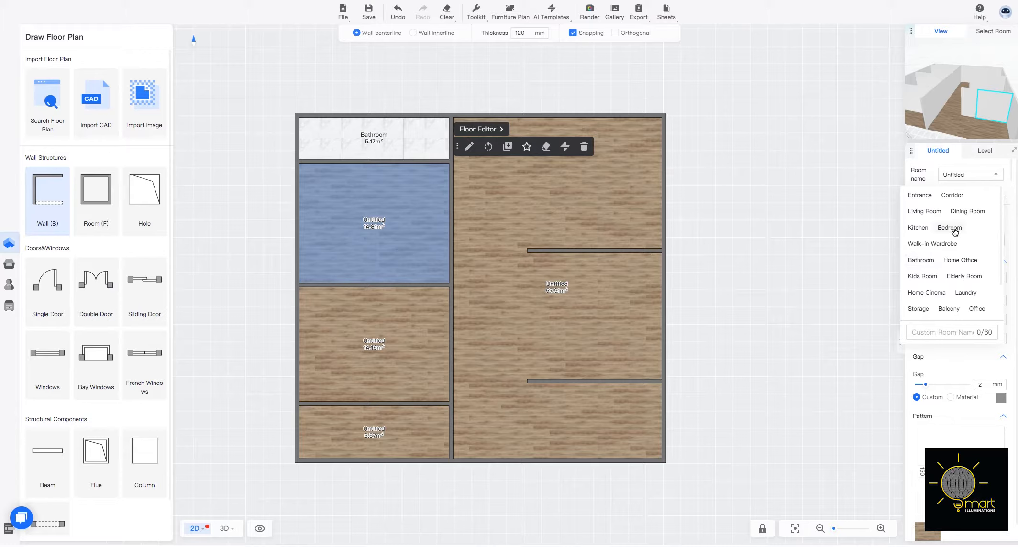
click(950, 227)
Name the third room down the left side Bedroom and the bottom-left room Bathroom.
click(371, 342)
click(981, 176)
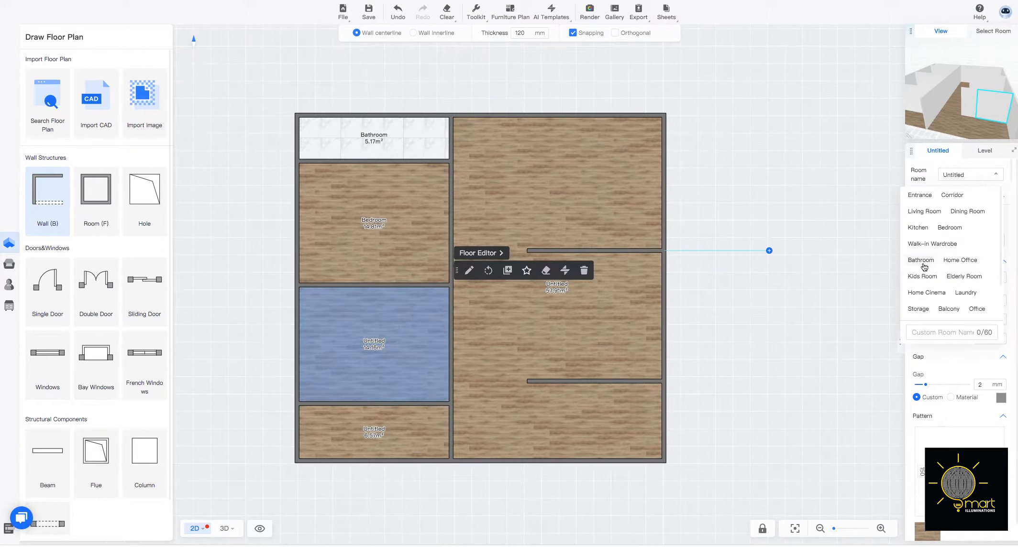
click(950, 228)
click(373, 431)
click(971, 175)
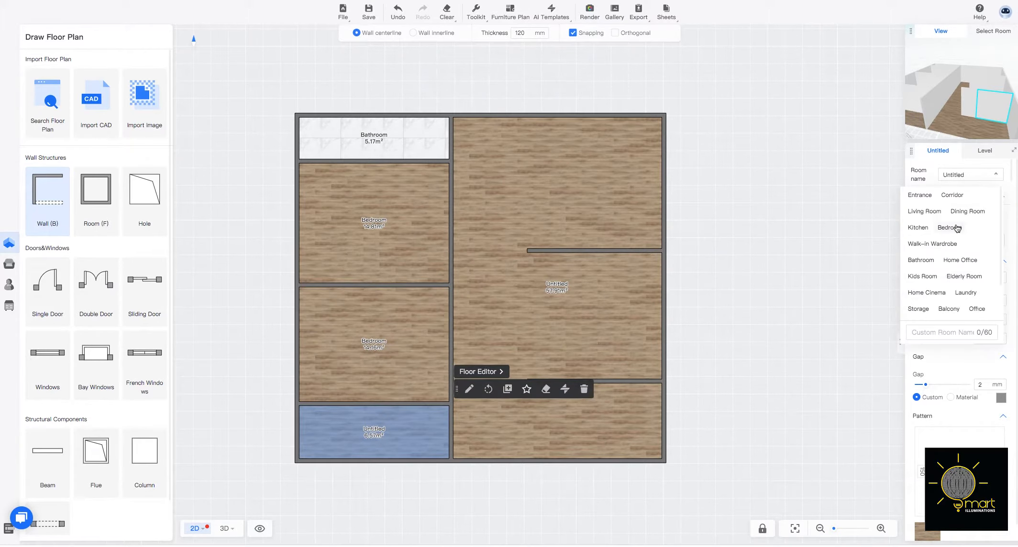
click(921, 261)
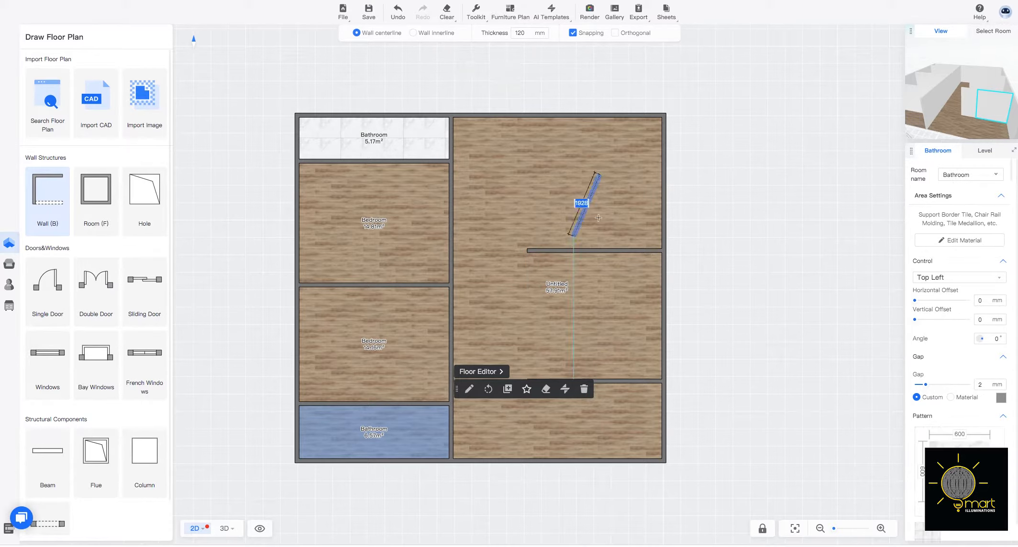
Extend the upper horizontal wall by about 2185 mm to the vertical partition, enclosing the upper right room.
click(527, 250)
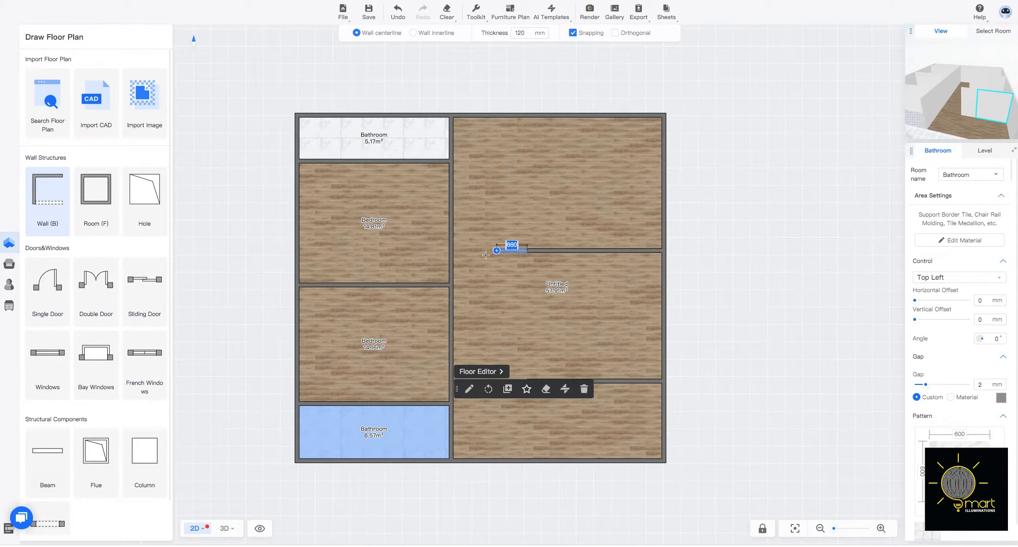
click(453, 250)
key(Escape)
Name the upper right room Living Room.
click(635, 237)
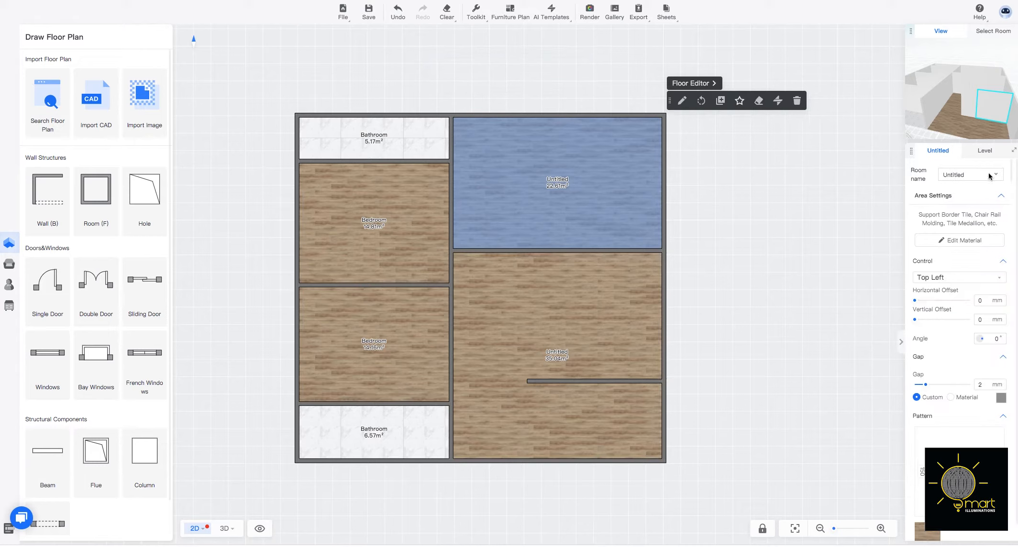
click(970, 176)
click(924, 216)
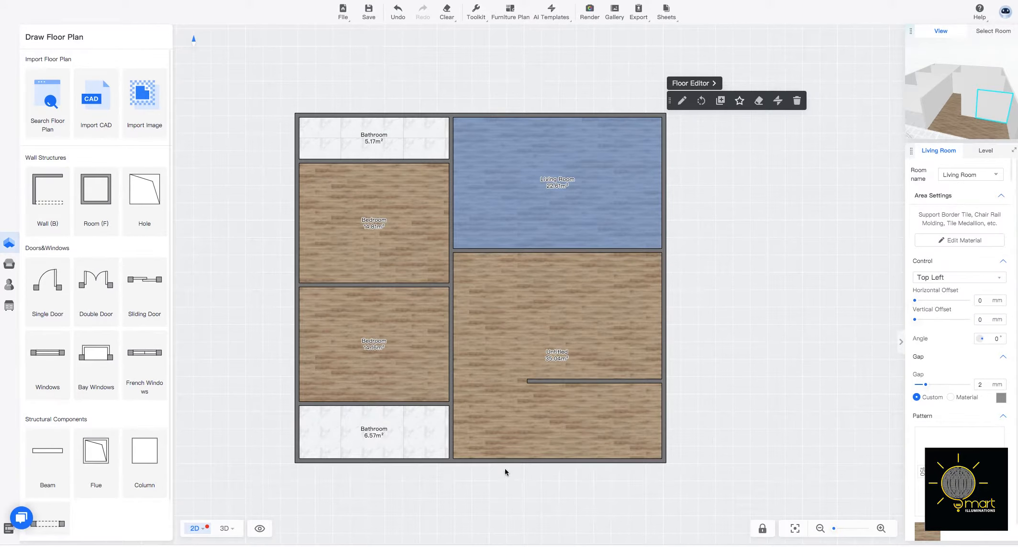
Try to enclose a room below the living room by shifting the lower wall's free end left and joining it to the living room wall.
click(530, 382)
click(527, 382)
mouse_move(527, 382)
mouse_down()
mouse_move(452, 386)
mouse_move(520, 382)
mouse_up()
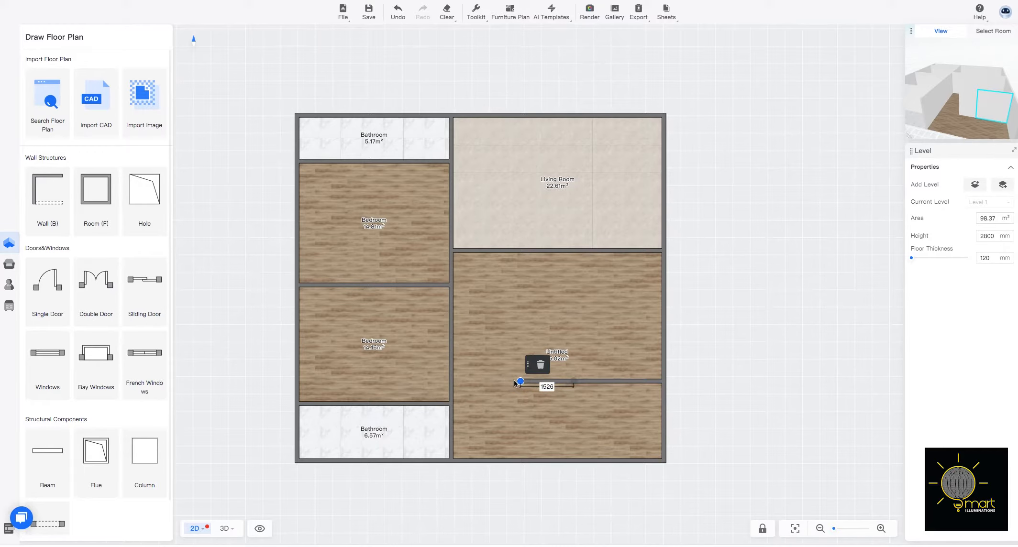
click(49, 210)
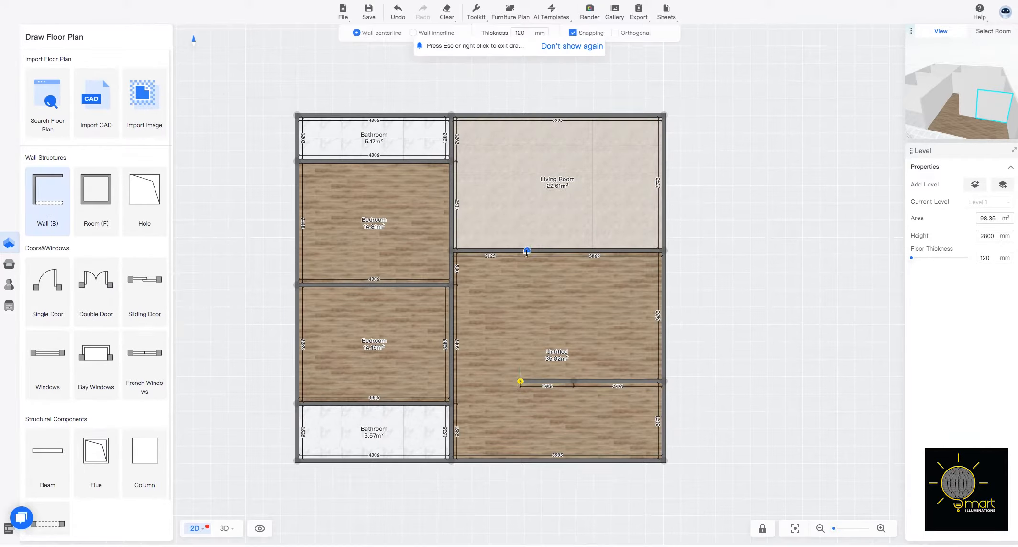
click(527, 248)
click(520, 382)
key(Escape)
click(586, 355)
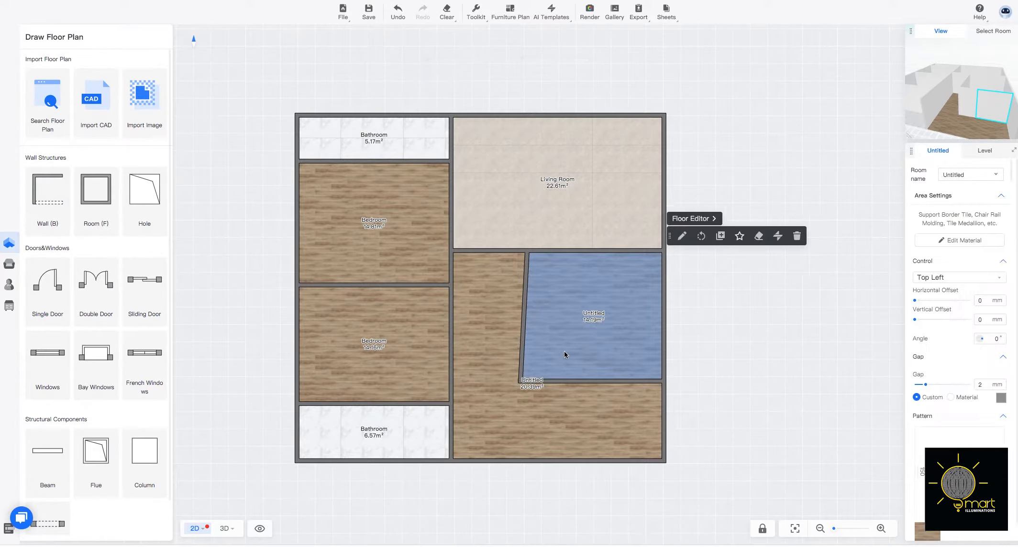
Undo the connecting wall and the shift of the lower wall's free end.
key(ctrl+z)
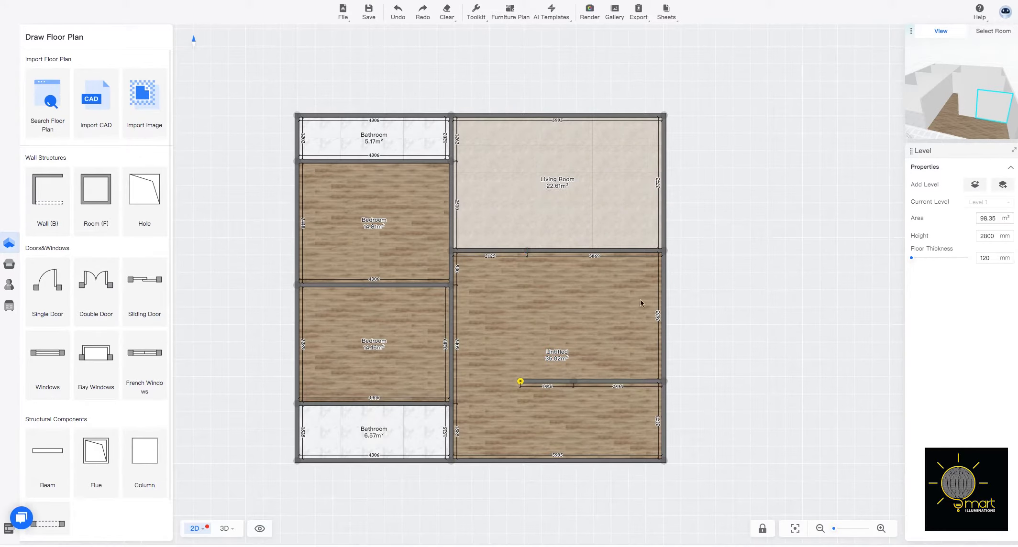
key(ctrl+z)
Draw a straight vertical wall about 3750 mm long from the lower wall's free end up to the living room wall.
click(43, 193)
click(527, 381)
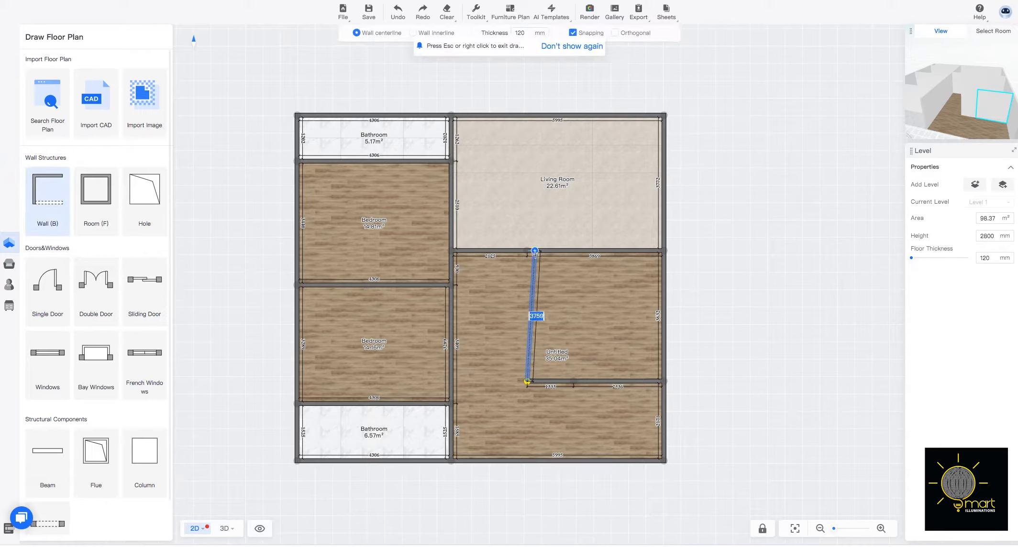
click(532, 254)
click(608, 313)
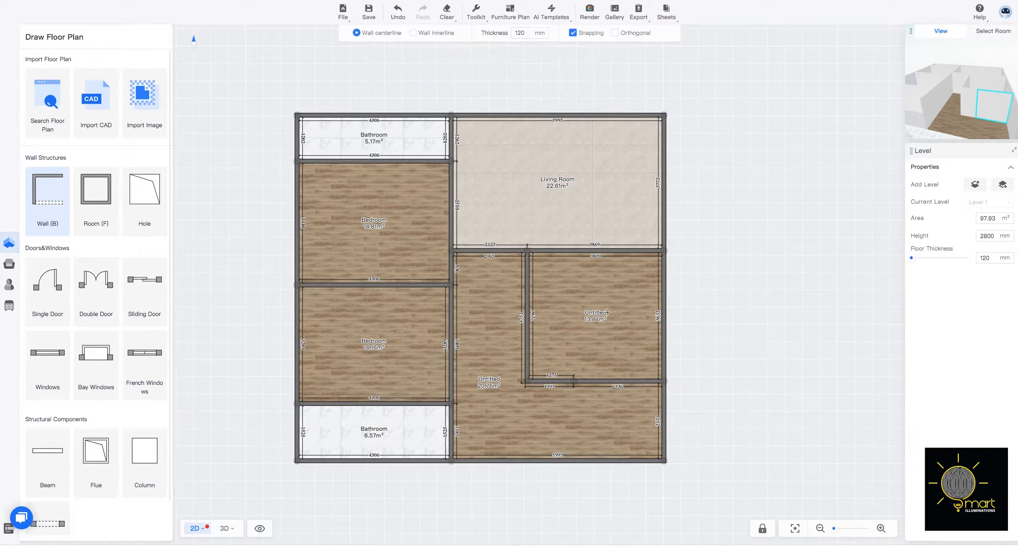
key(Escape)
Name the enclosed room below the living room Kitchen.
click(613, 341)
click(966, 174)
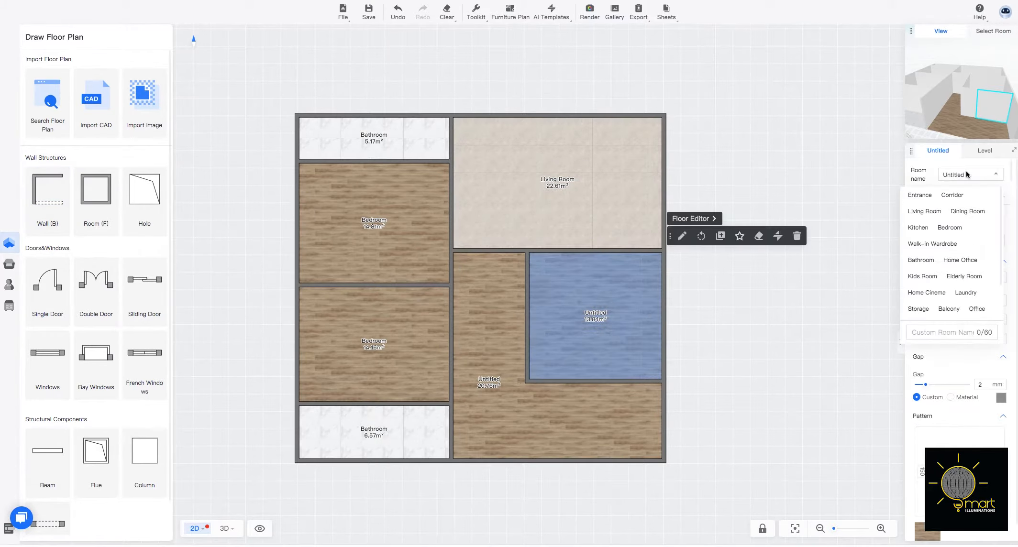
click(918, 227)
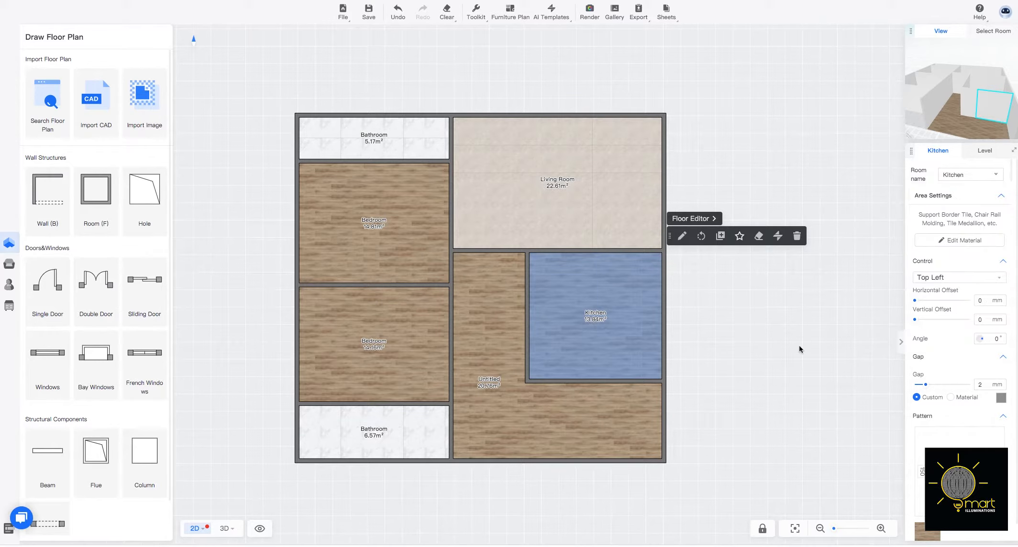
Name the untitled L-shaped room between the bedrooms and the kitchen Corridor.
click(515, 408)
click(978, 173)
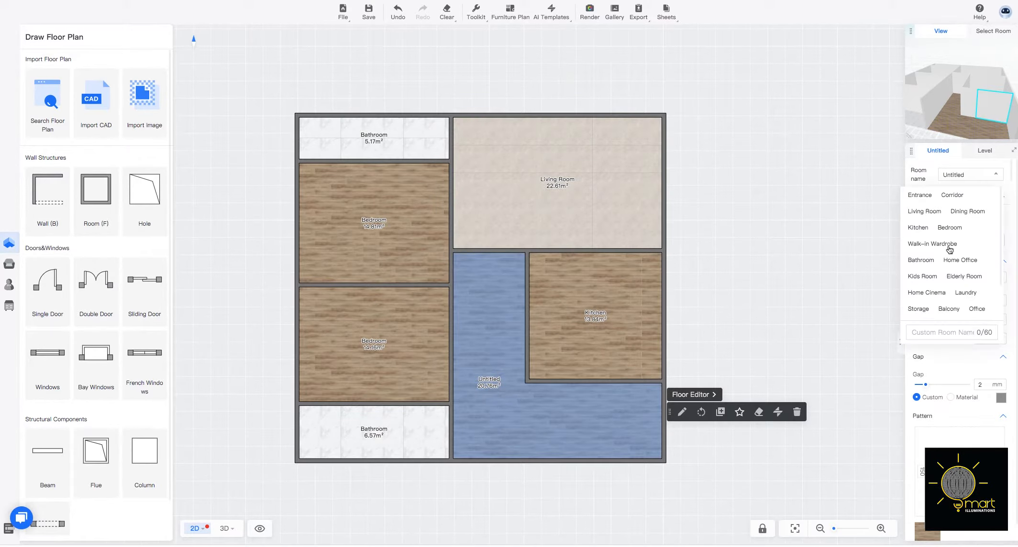
click(954, 195)
click(741, 323)
Draw three walls enclosing a small room about 1750 by 2170 mm inside, outside the corridor's east wall below the kitchen.
key(b)
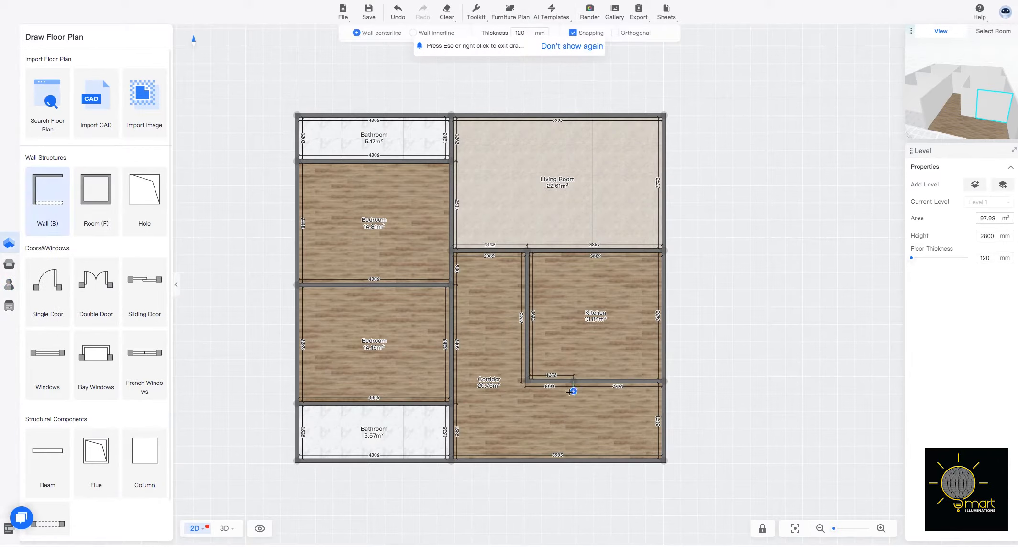
click(665, 381)
click(728, 382)
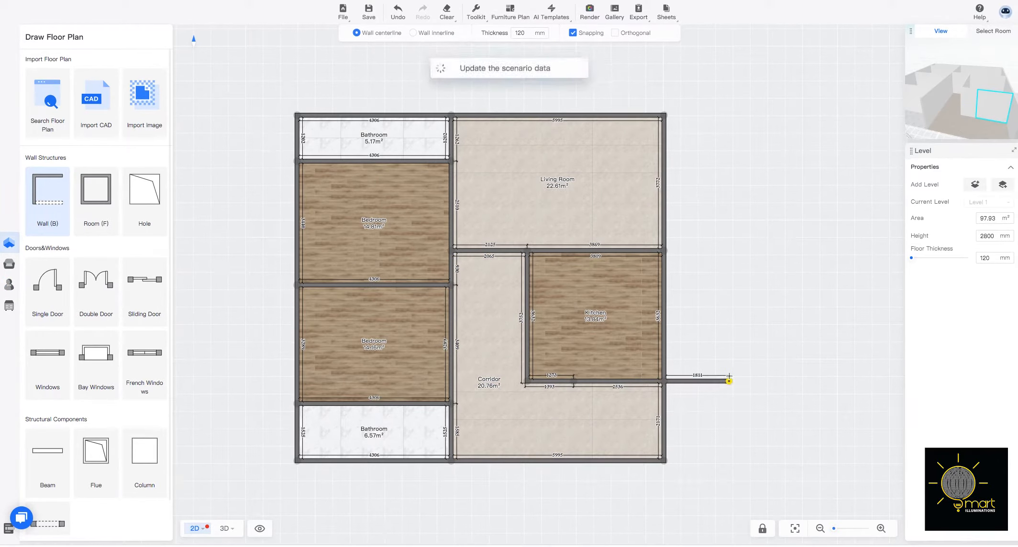
click(729, 460)
click(664, 460)
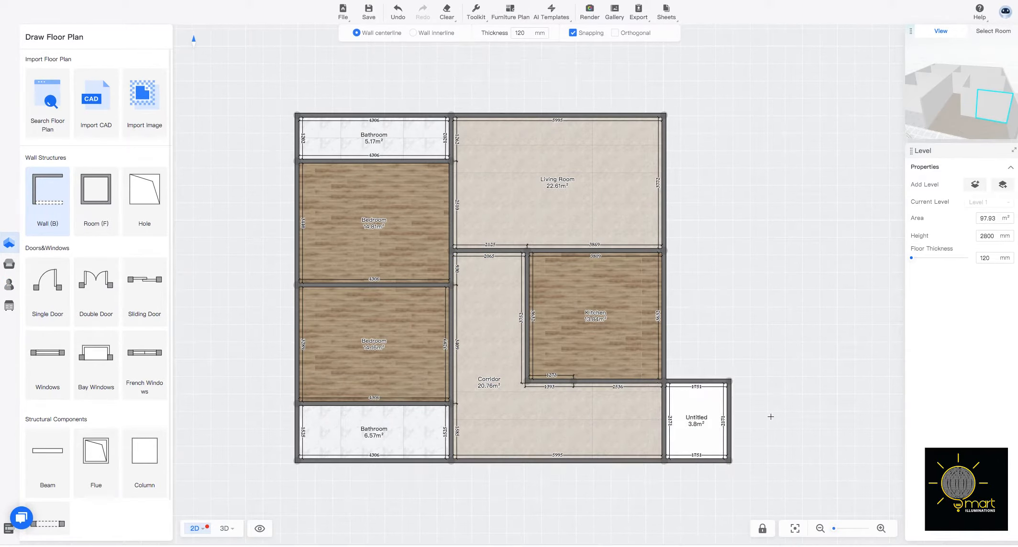
Name the small room attached to the corridor's outer wall Entrance.
click(696, 421)
click(969, 176)
click(920, 195)
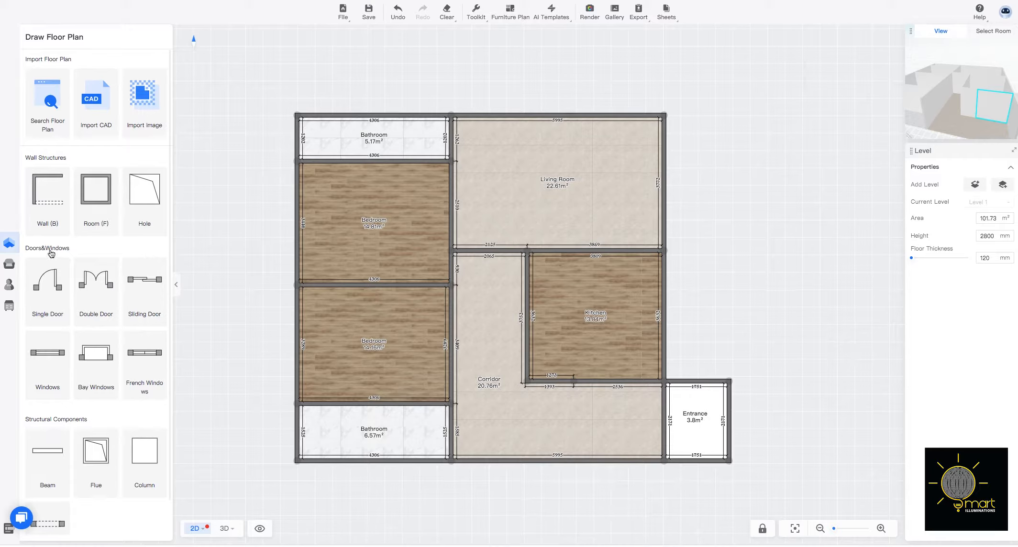
Place a 1500 mm double door in the entrance's outer wall and flip it so it opens into the entrance.
click(54, 288)
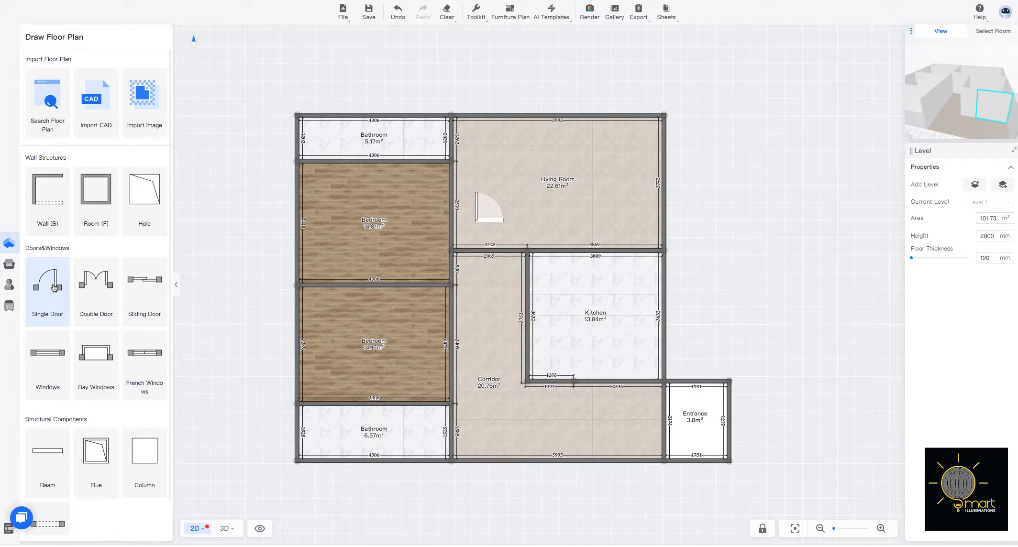
click(105, 284)
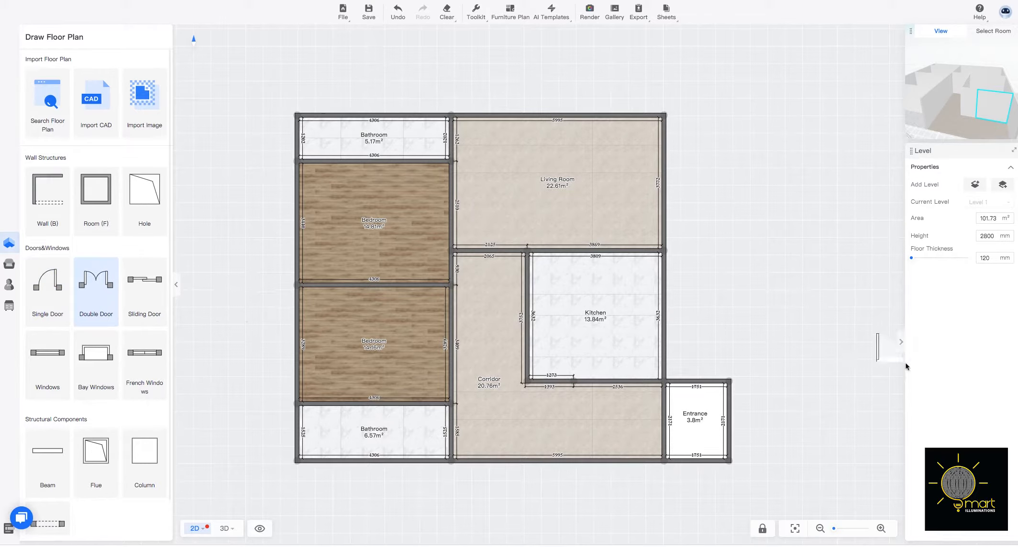
click(741, 424)
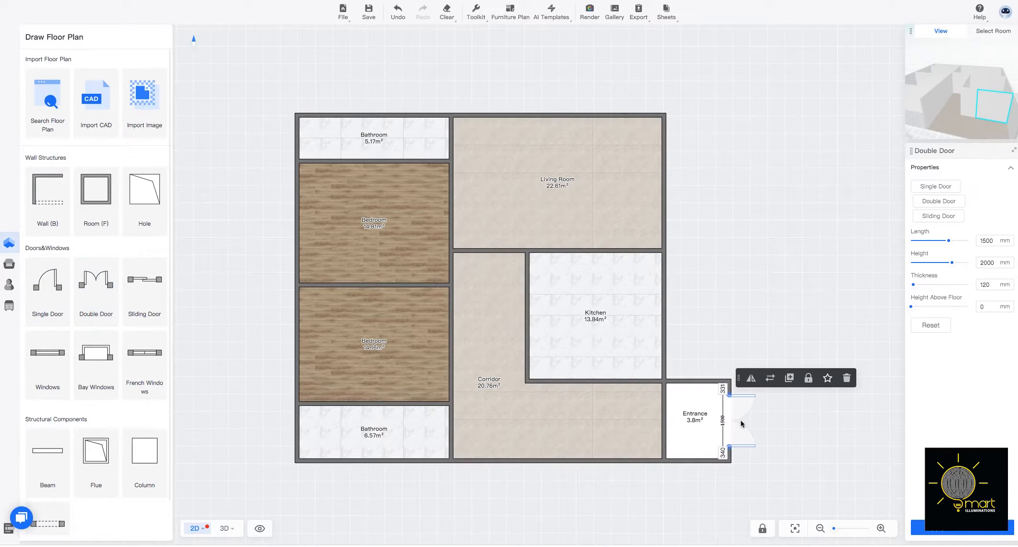
click(751, 379)
Place a sliding door 2189 mm long between the corridor and kitchen, and a 1500 mm one between the corridor and living room.
click(38, 283)
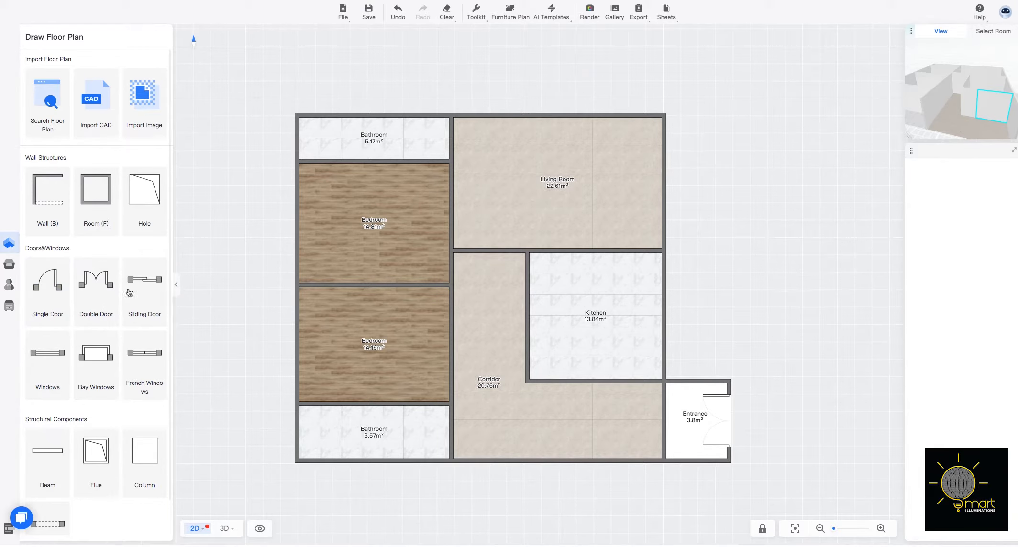
click(129, 293)
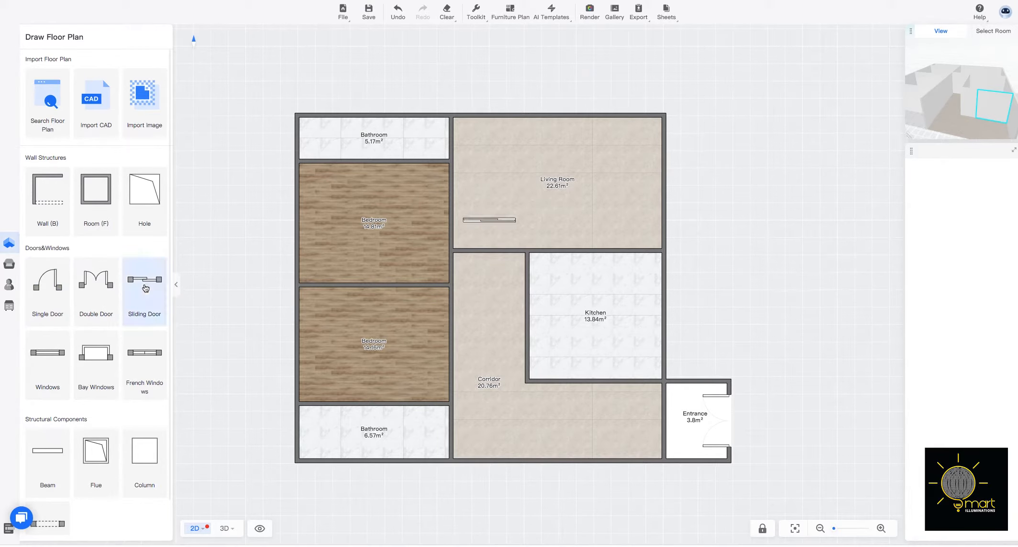
click(532, 343)
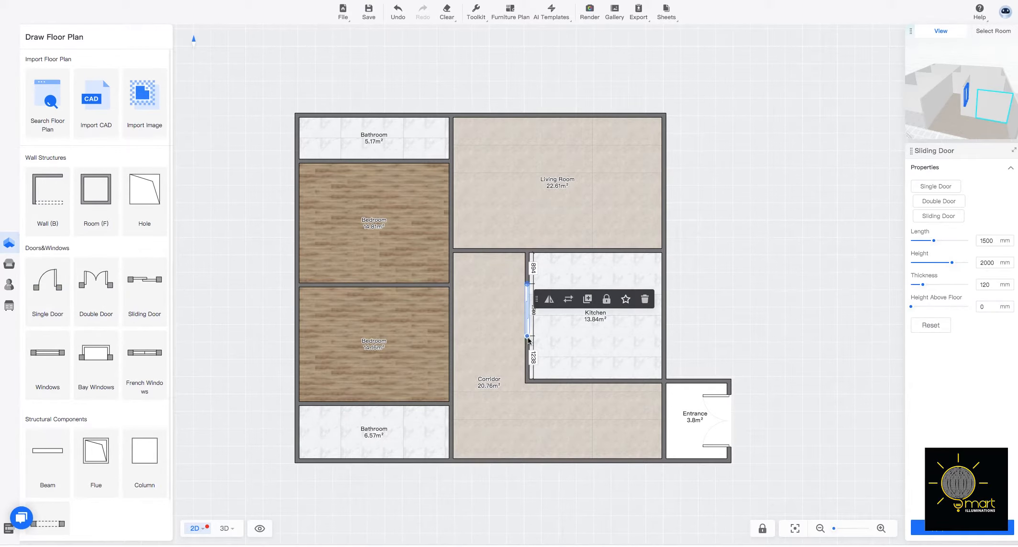
click(528, 338)
click(529, 315)
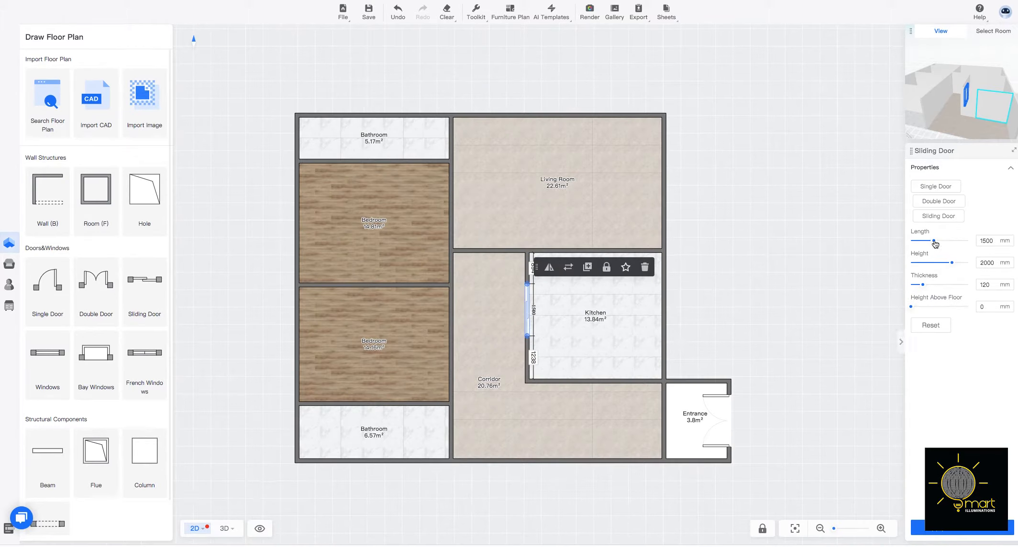
drag(936, 244, 946, 244)
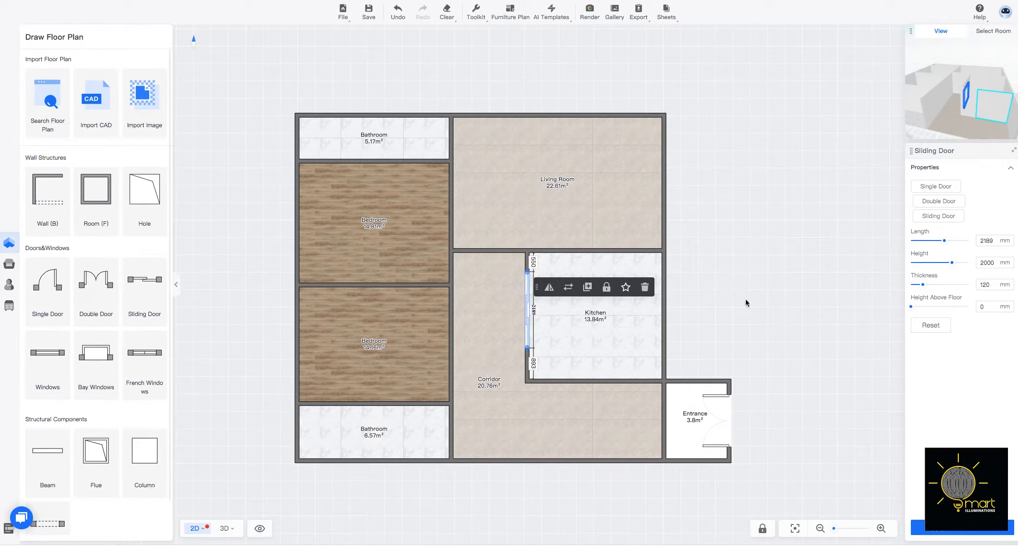
click(142, 284)
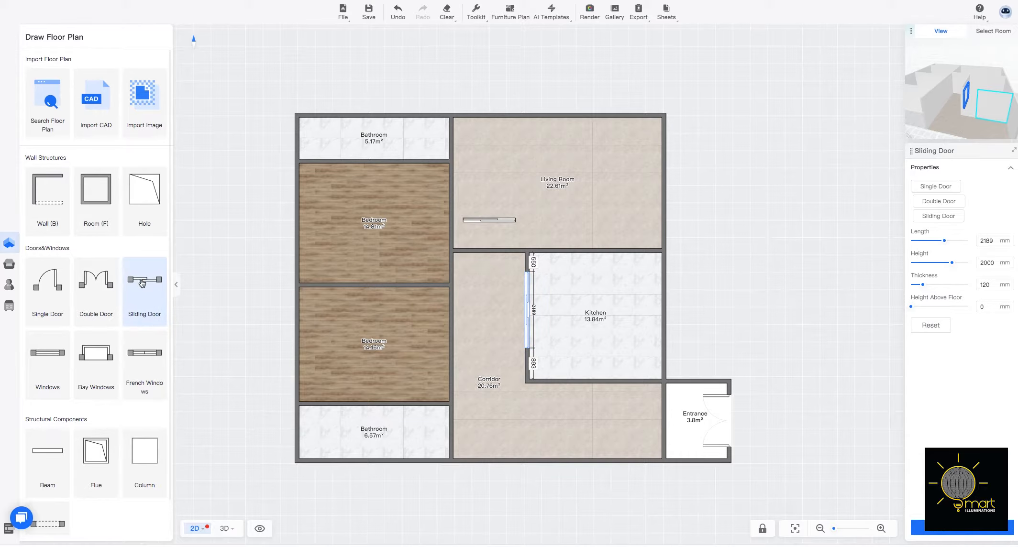
click(489, 261)
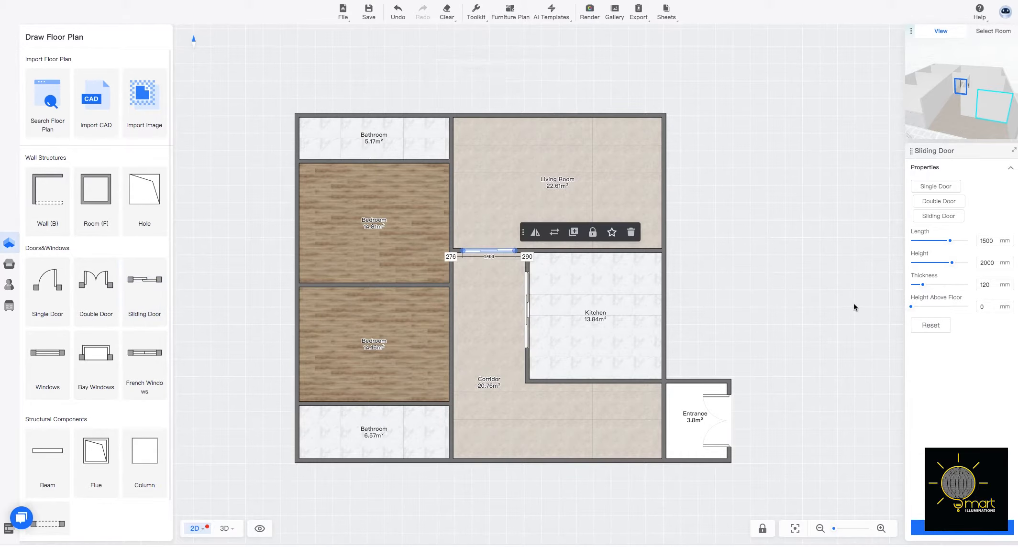
Place an 800 mm single door between the corridor and the lower bedroom, flipping it to open into the bedroom.
click(58, 296)
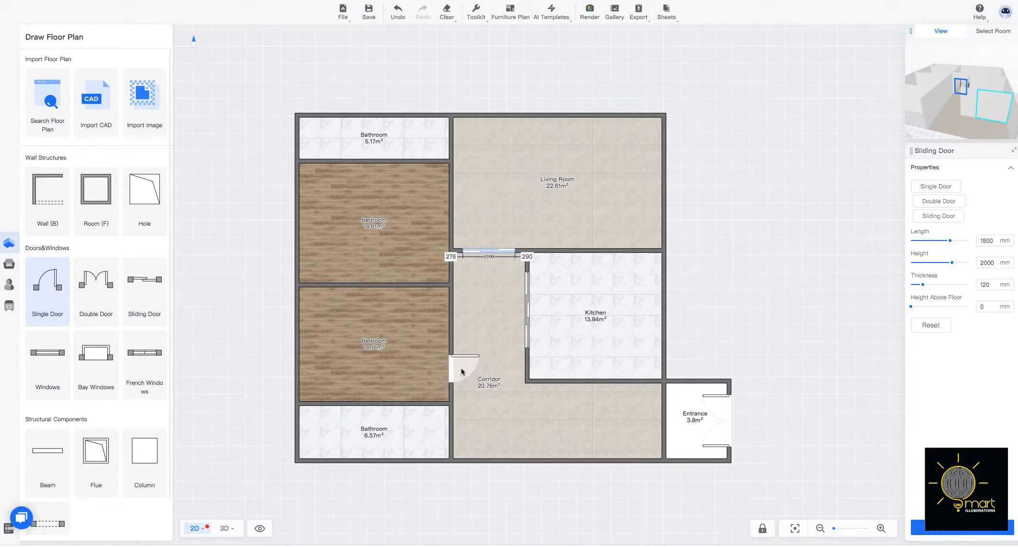
click(461, 369)
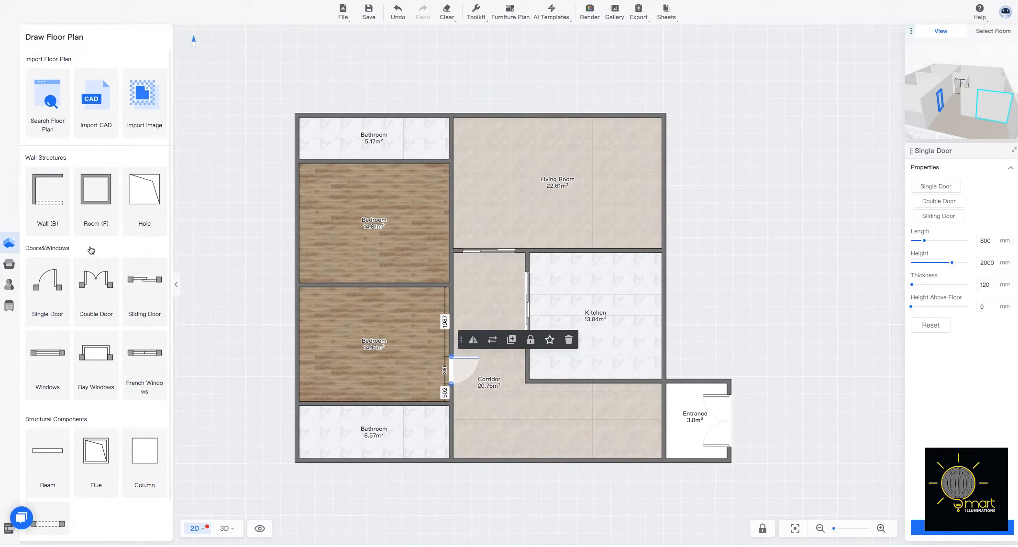
click(472, 340)
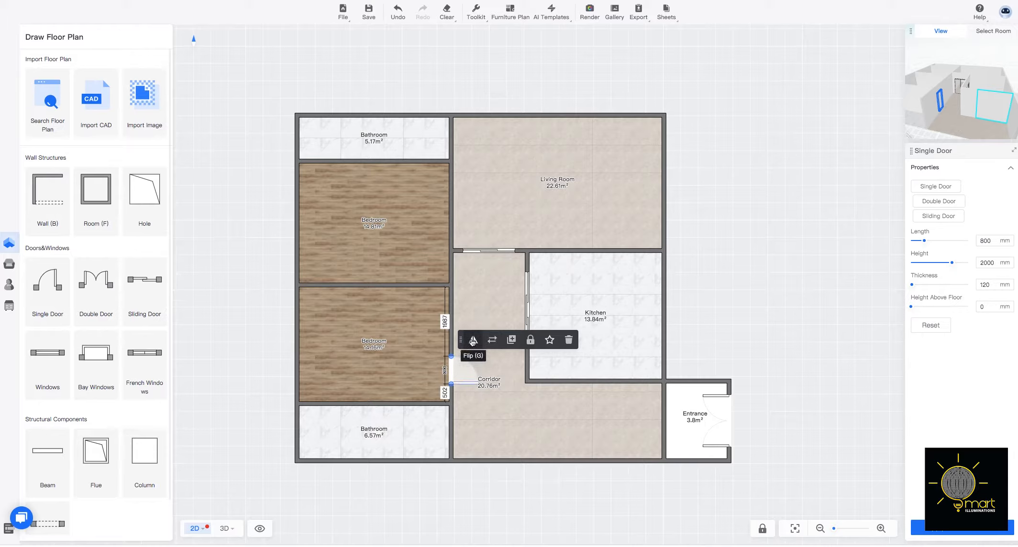
click(472, 339)
Place an 800 mm single door near the outer-wall end of the lower bedroom's bathroom wall, flipping it to open into the bathroom.
click(67, 306)
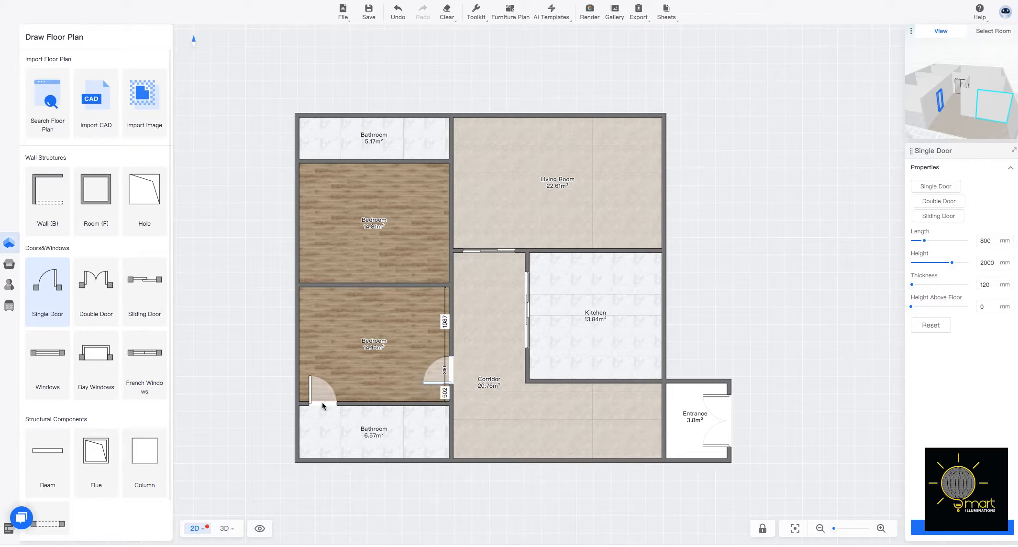
click(321, 405)
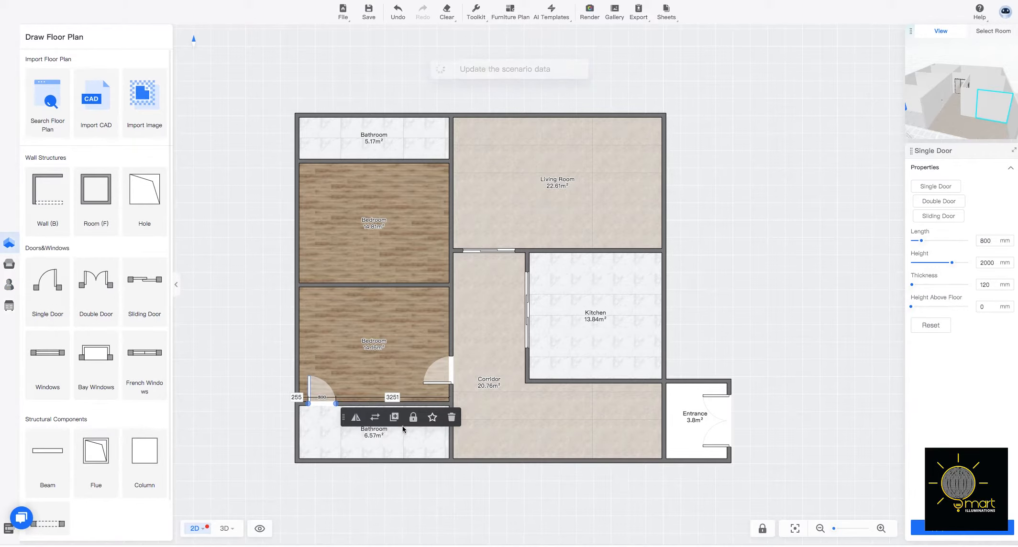
click(356, 418)
click(356, 419)
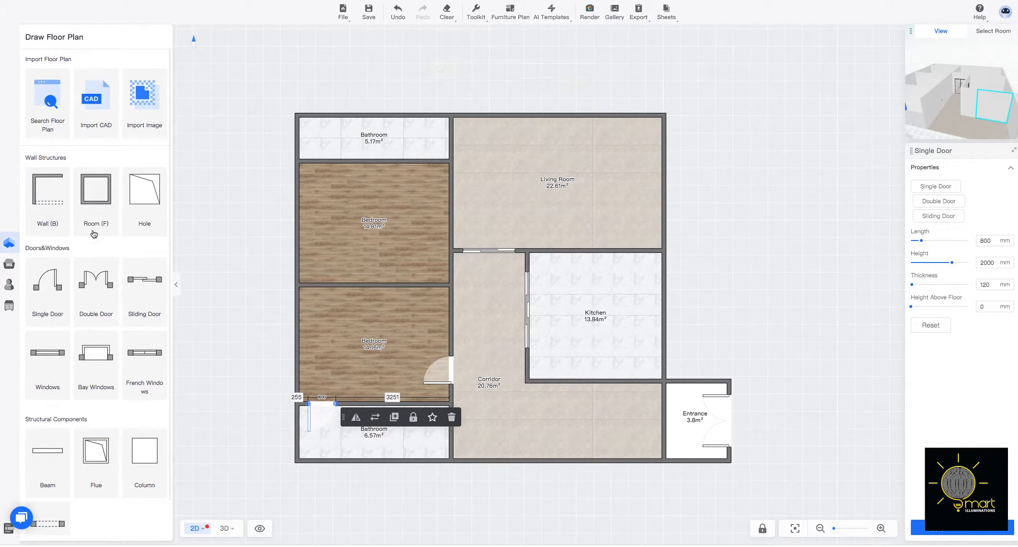
click(63, 276)
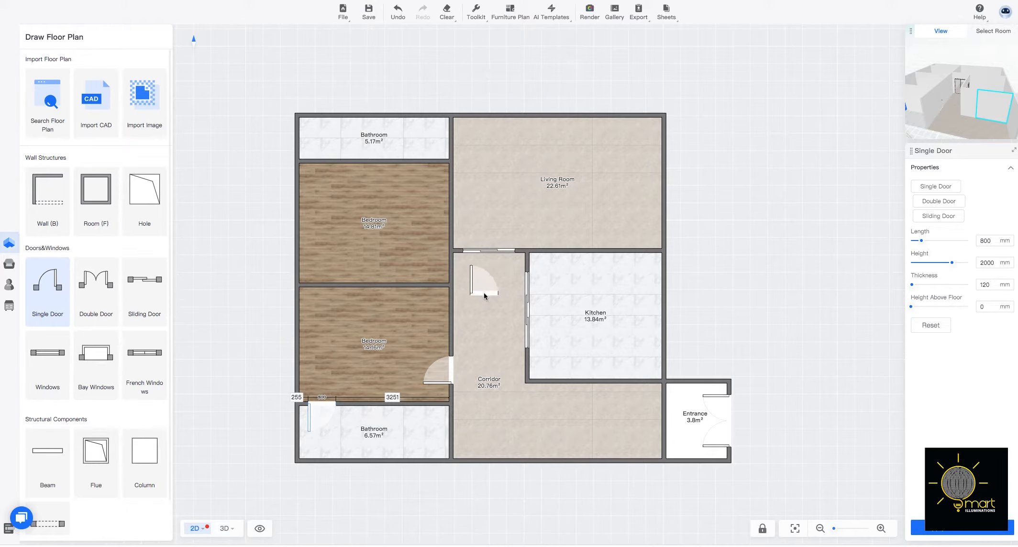
click(483, 292)
click(483, 292)
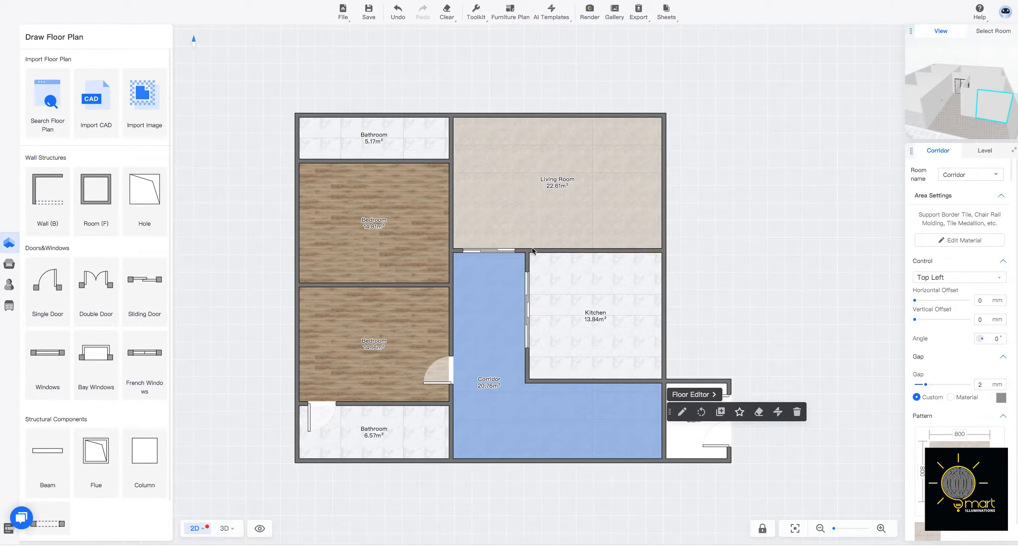
Move both wall segments separating the living room from the kitchen and corridor about 840 mm into the living room.
click(546, 250)
drag(553, 250, 554, 221)
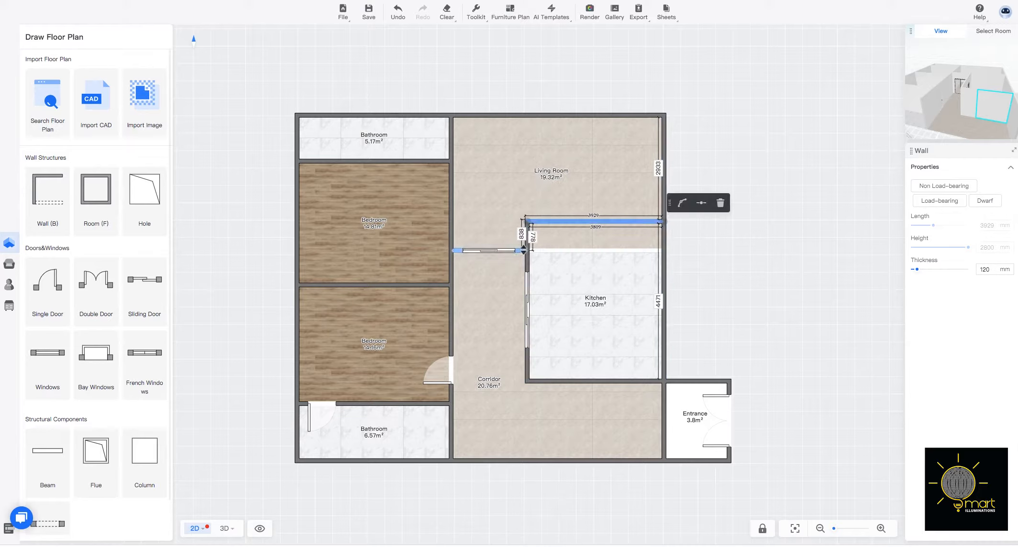
drag(523, 250, 523, 222)
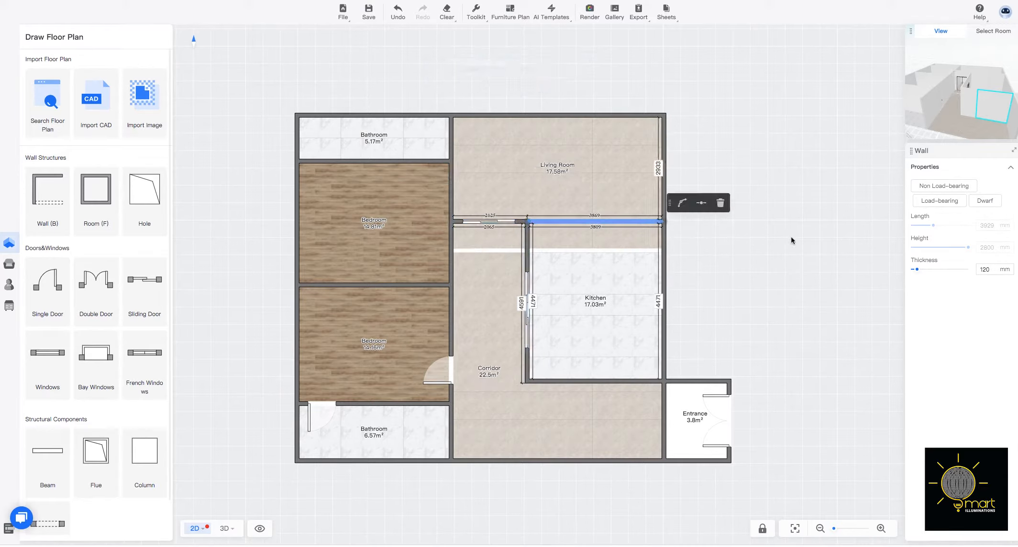
click(797, 252)
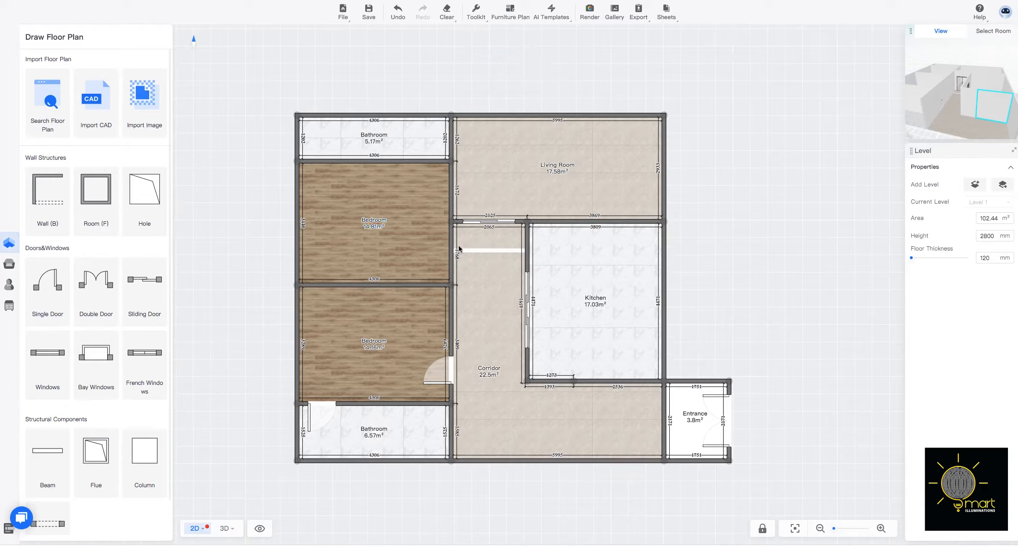
Add 800 mm single doors to the upper bedroom's corridor wall, opening into the bedroom, and its bathroom wall, opening into the bathroom.
click(59, 295)
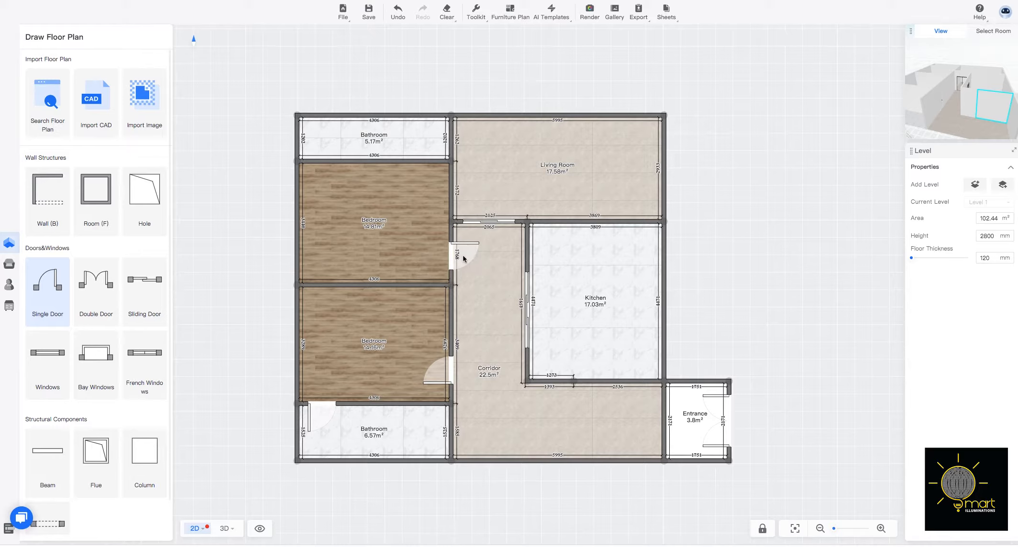
click(463, 259)
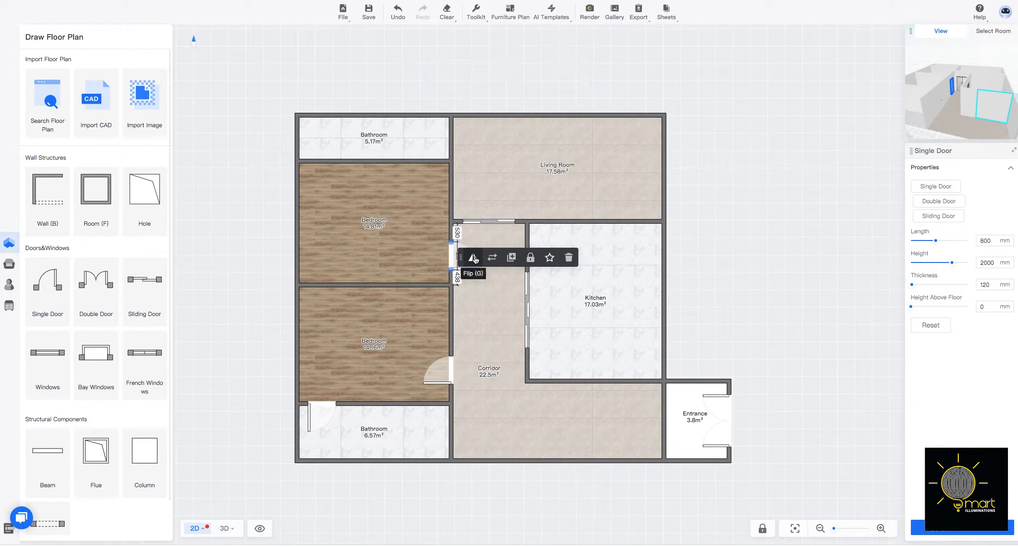
click(473, 258)
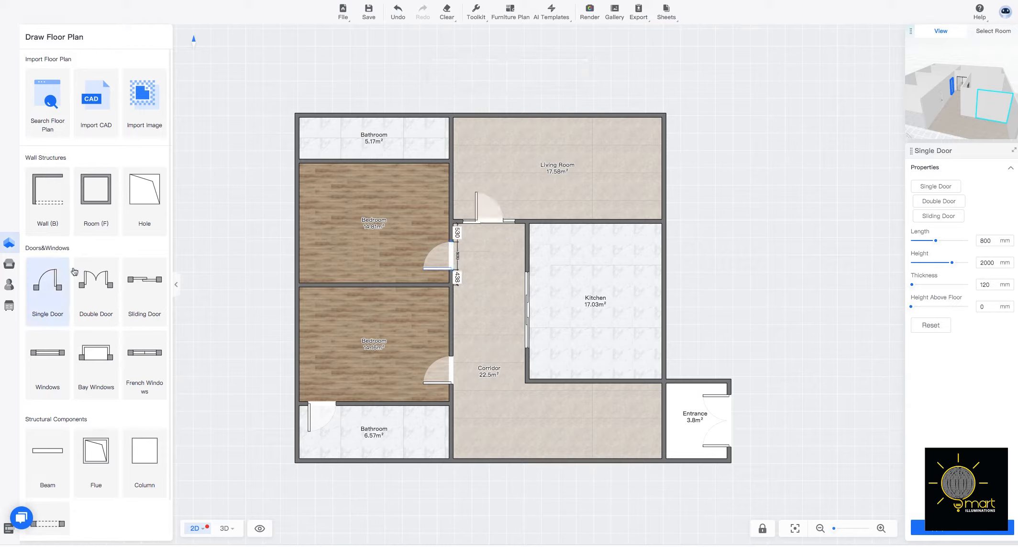
click(433, 162)
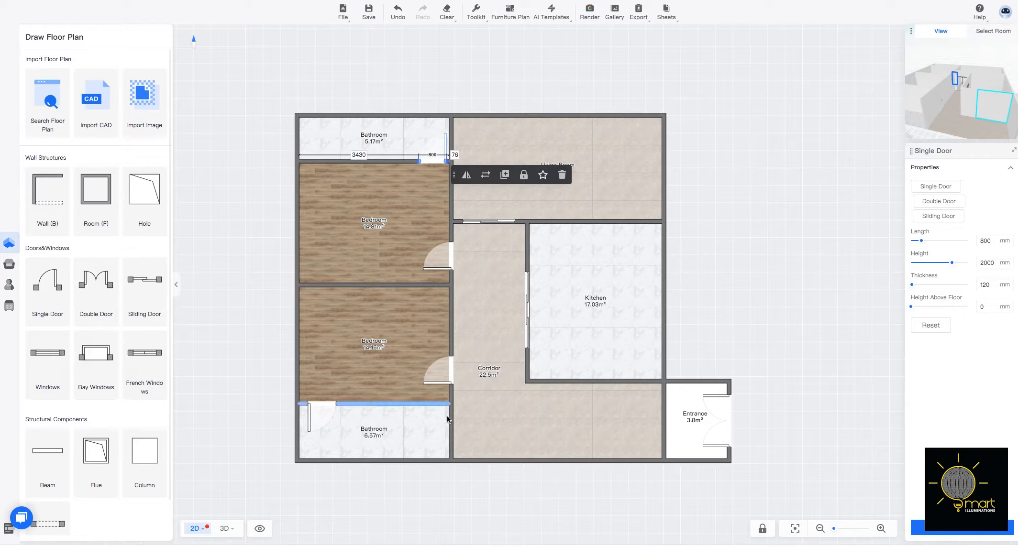
Place a 1500 mm bay window in the corridor's lower outer wall and an 800 mm window midway along the kitchen's outer wall.
click(92, 350)
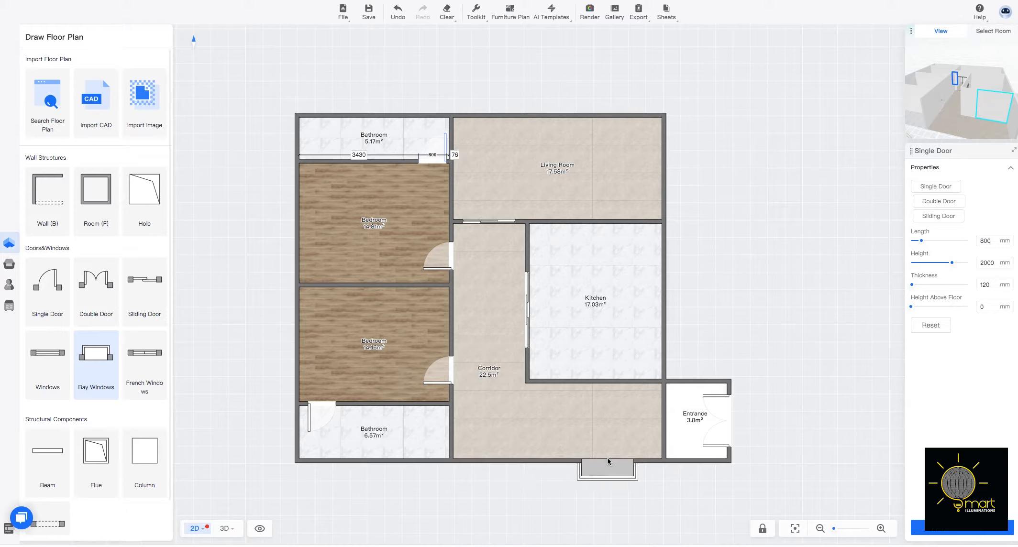
click(609, 461)
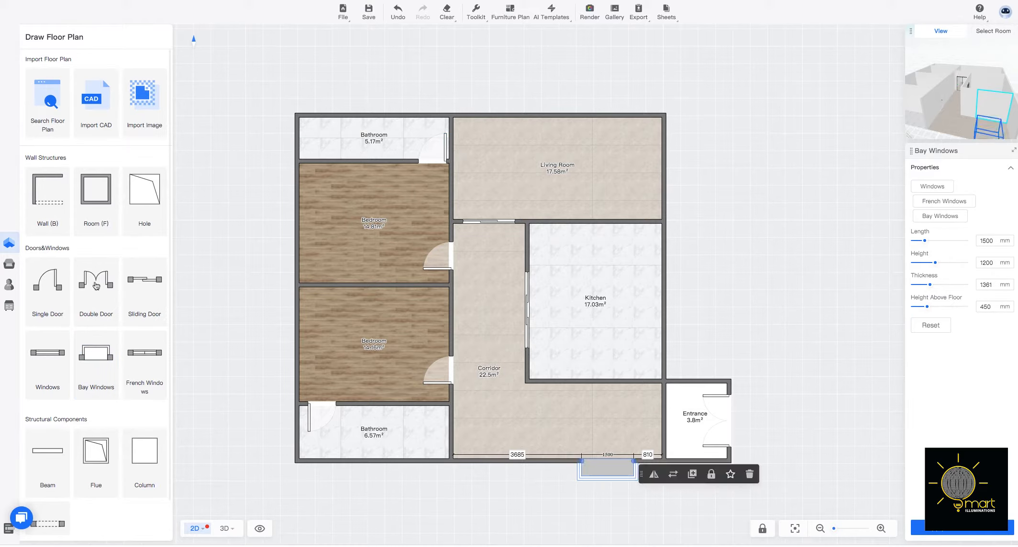
click(57, 354)
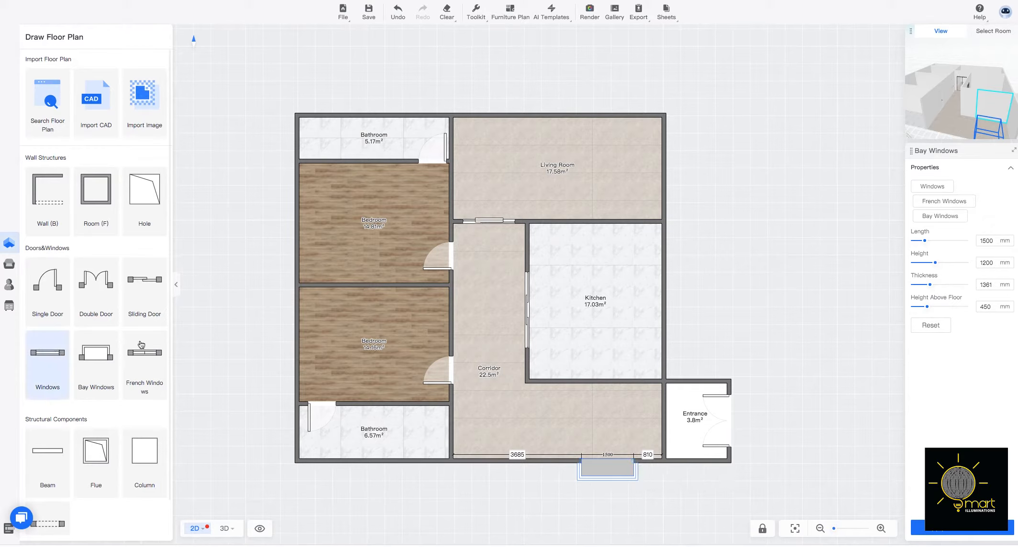
click(668, 305)
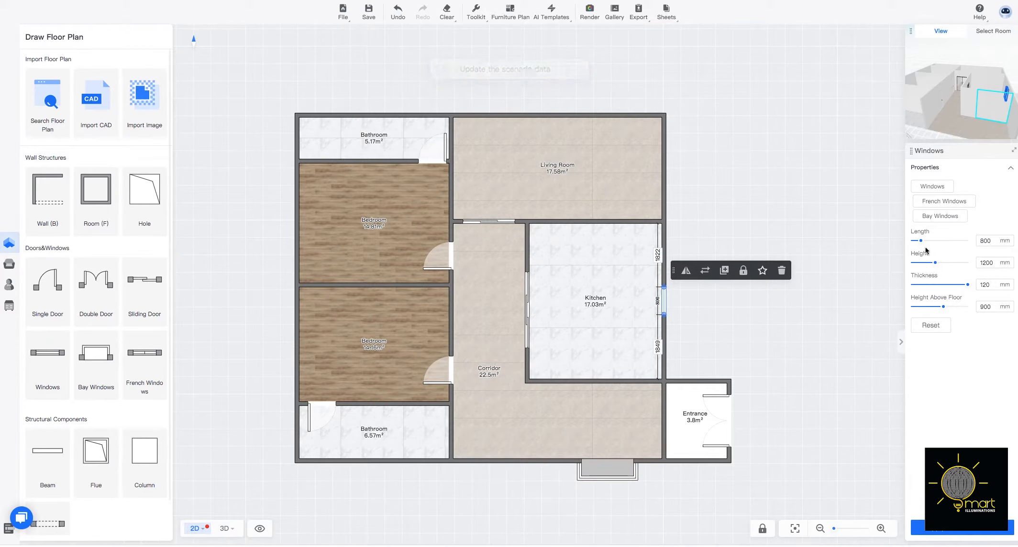
Widen the kitchen window to 1837 mm and add a window about 2320 mm wide in the living room's upper outer wall.
drag(922, 242, 933, 241)
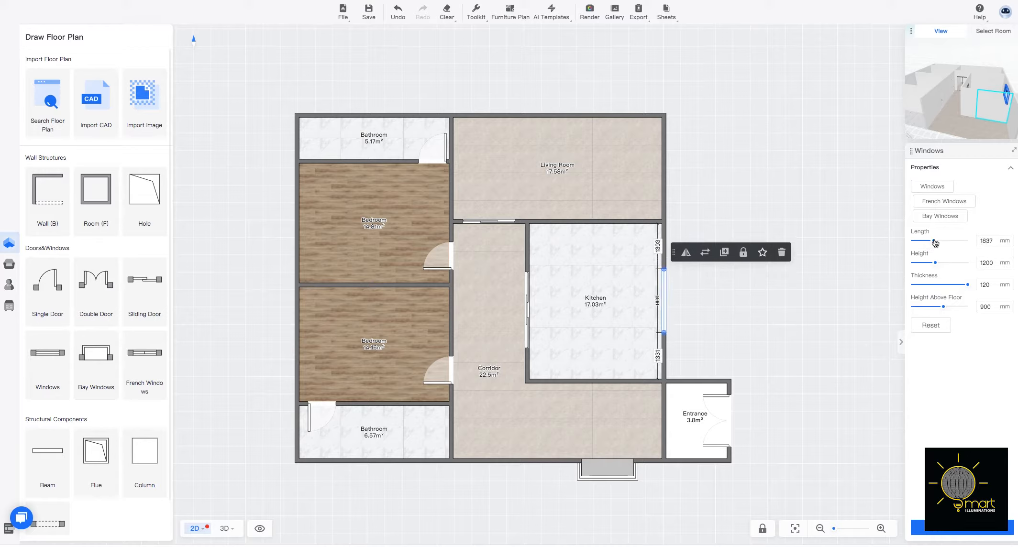
click(53, 359)
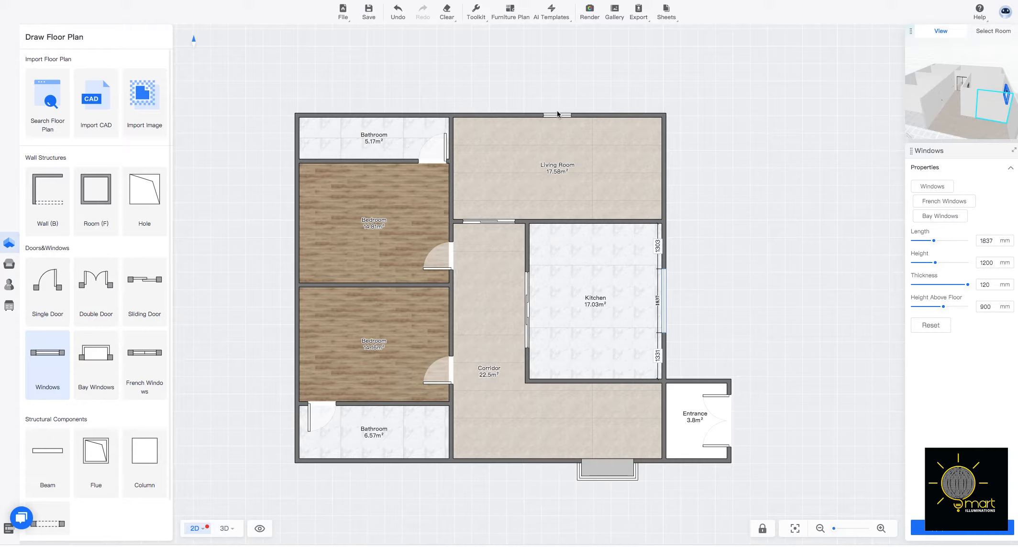
click(557, 115)
click(545, 117)
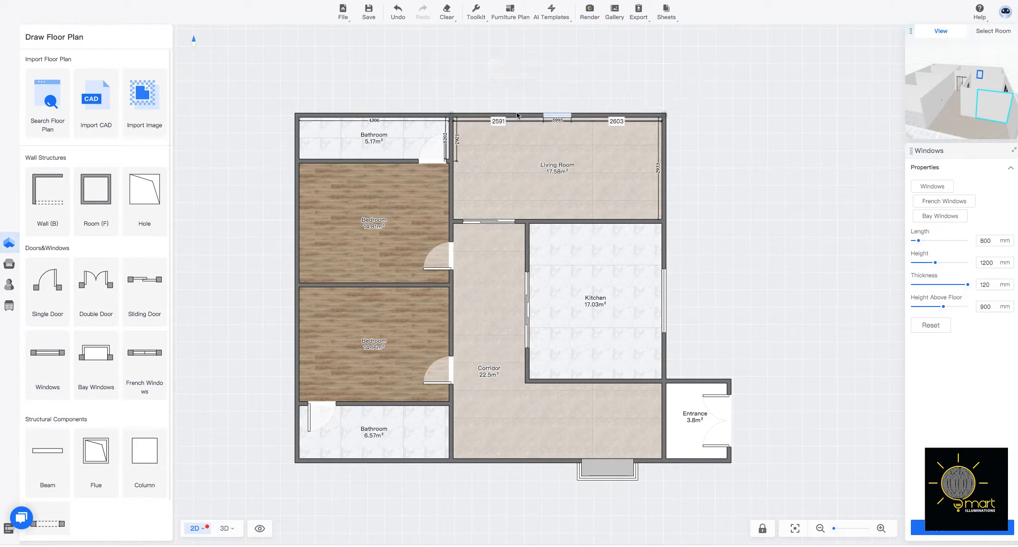
click(554, 117)
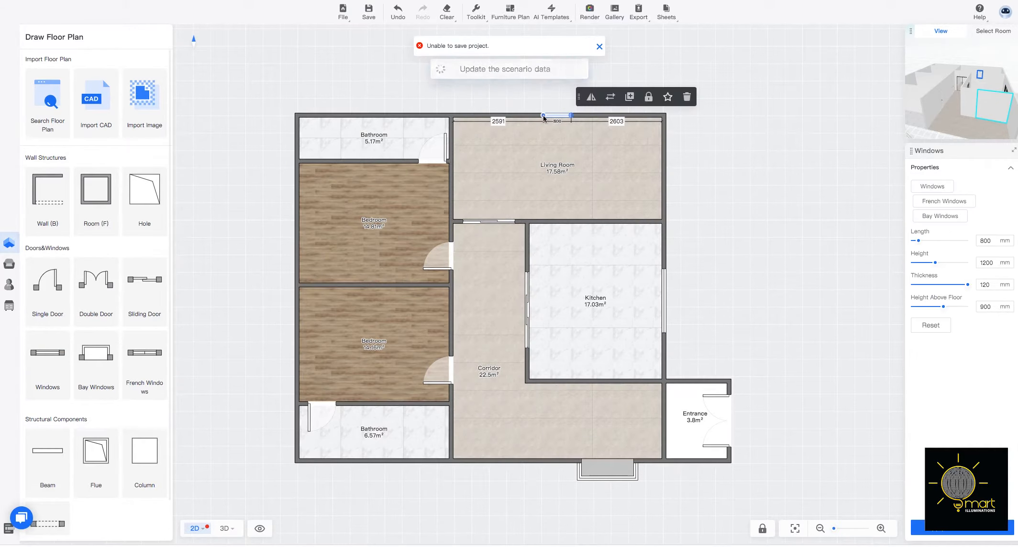
drag(544, 116, 508, 116)
drag(573, 116, 590, 117)
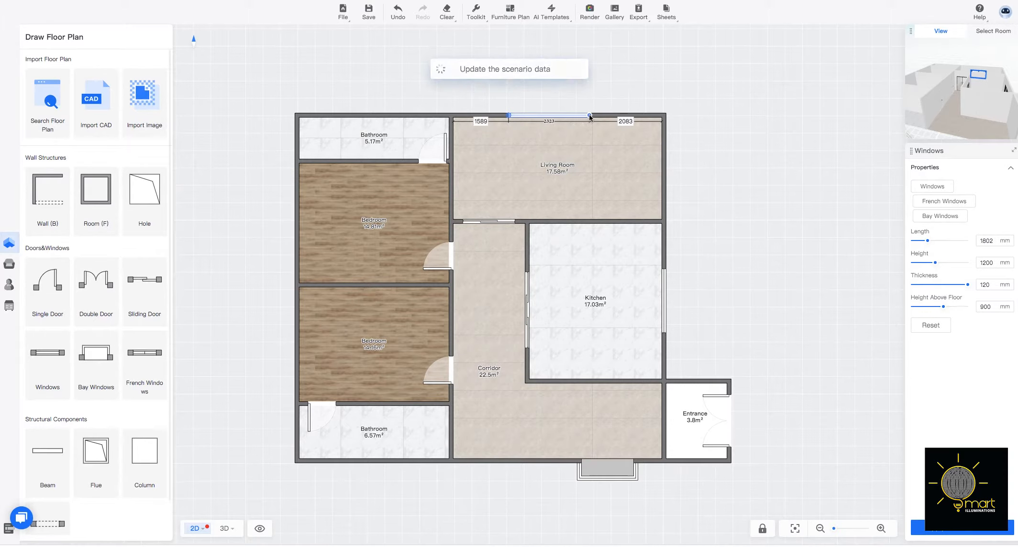
click(617, 97)
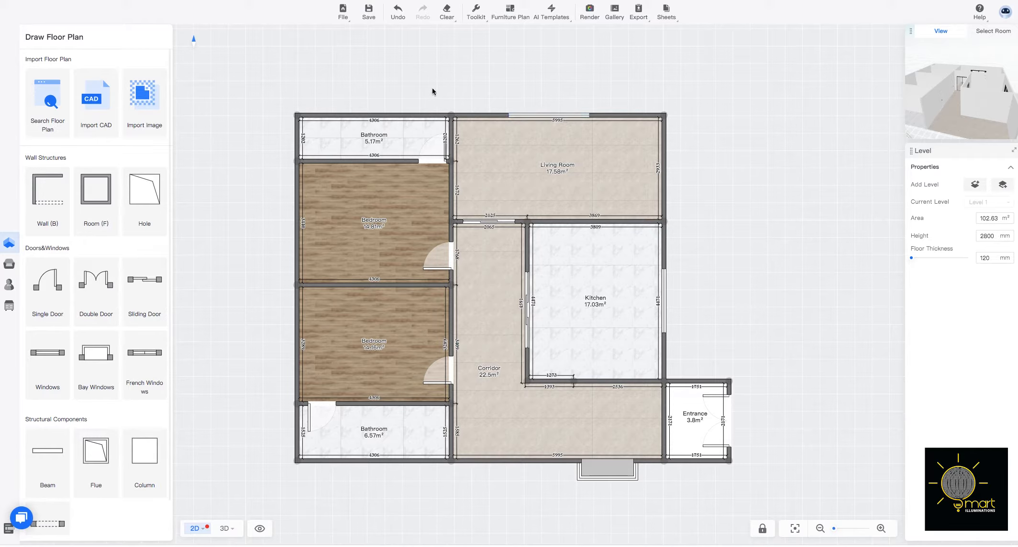
Add a window to each bedroom's outer wall, widening the upper bedroom's to about 1539 mm and the lower bedroom's to a similar width.
click(67, 354)
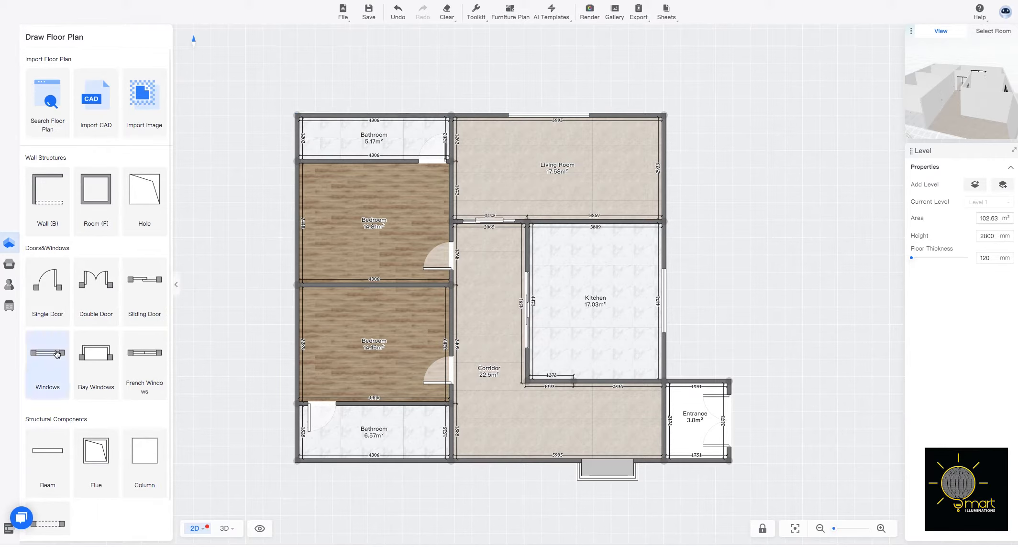
click(296, 218)
drag(296, 231, 296, 244)
drag(298, 203, 297, 190)
click(33, 353)
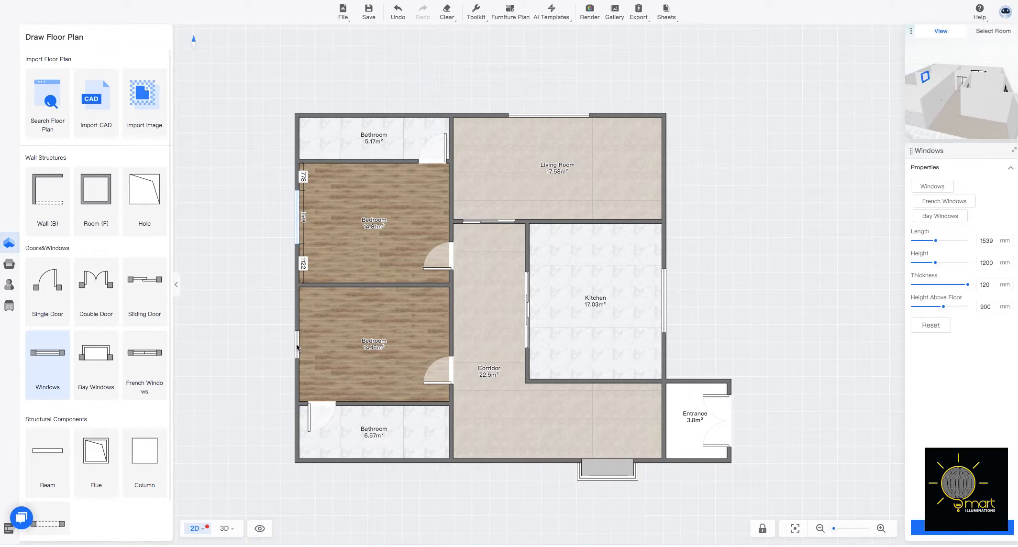
click(297, 347)
drag(297, 349, 297, 371)
click(249, 367)
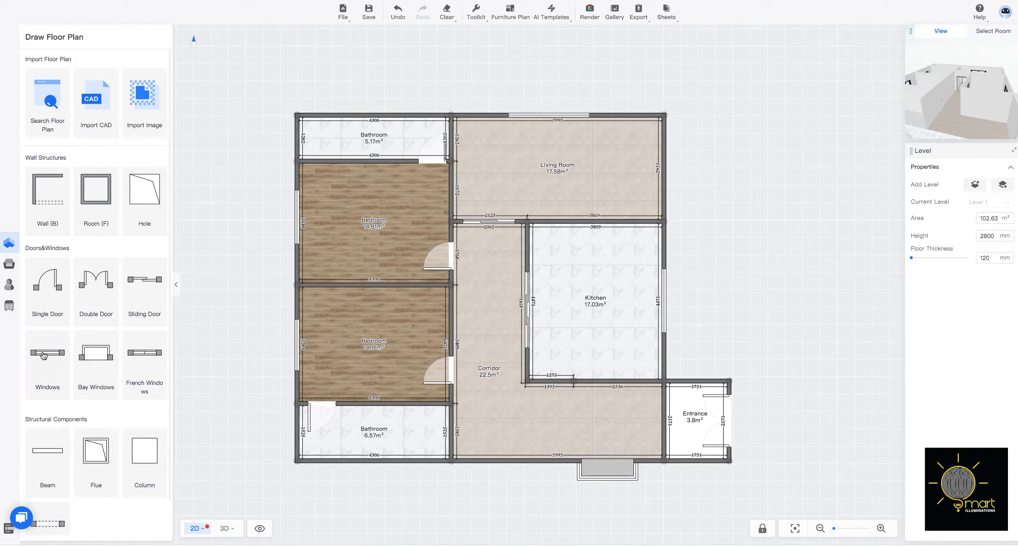
Place a French window in the lower bathroom's bottom outer wall and shorten it to about 874 mm.
click(145, 359)
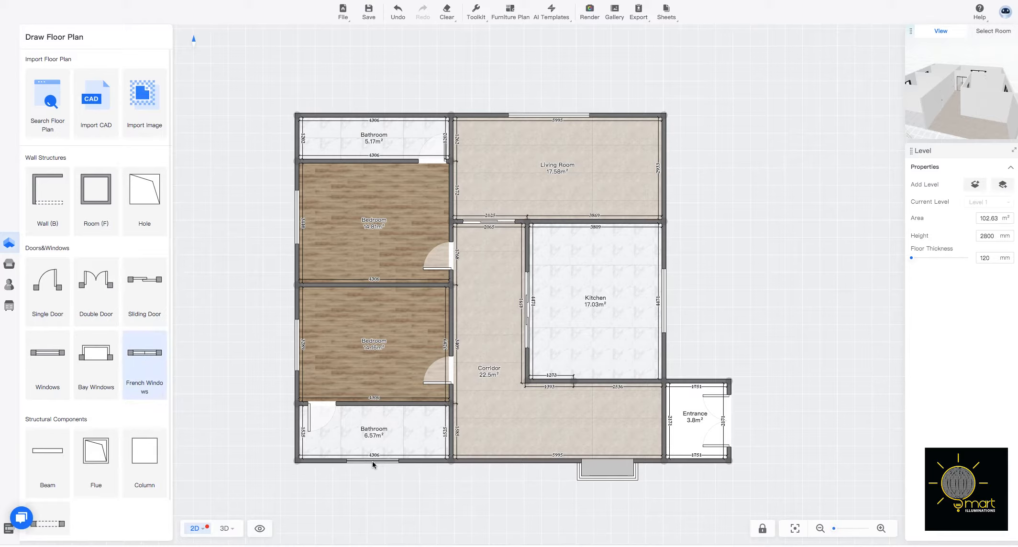
click(384, 467)
drag(393, 464, 372, 463)
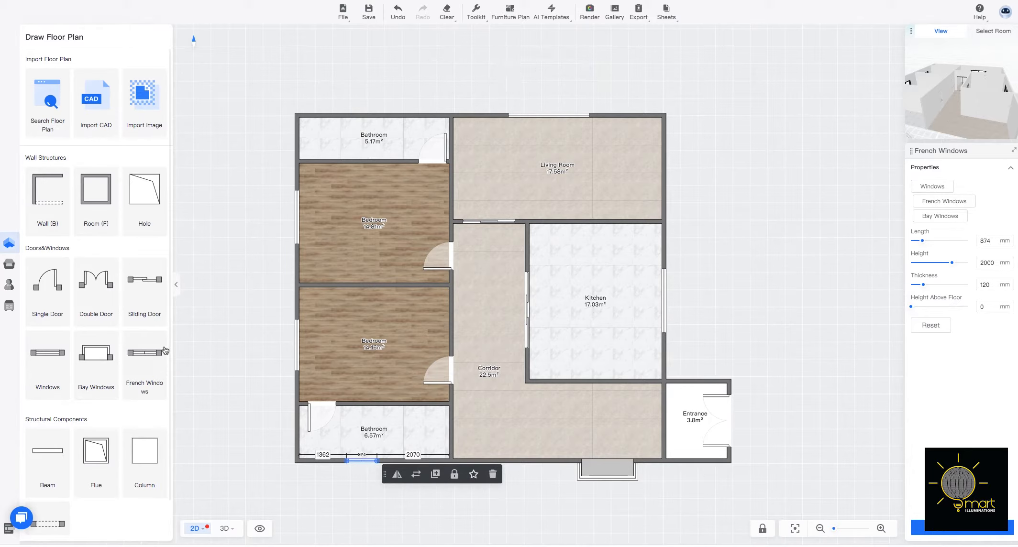
Place a French window about 1094 mm long near the middle of the upper bathroom's outer wall.
click(138, 354)
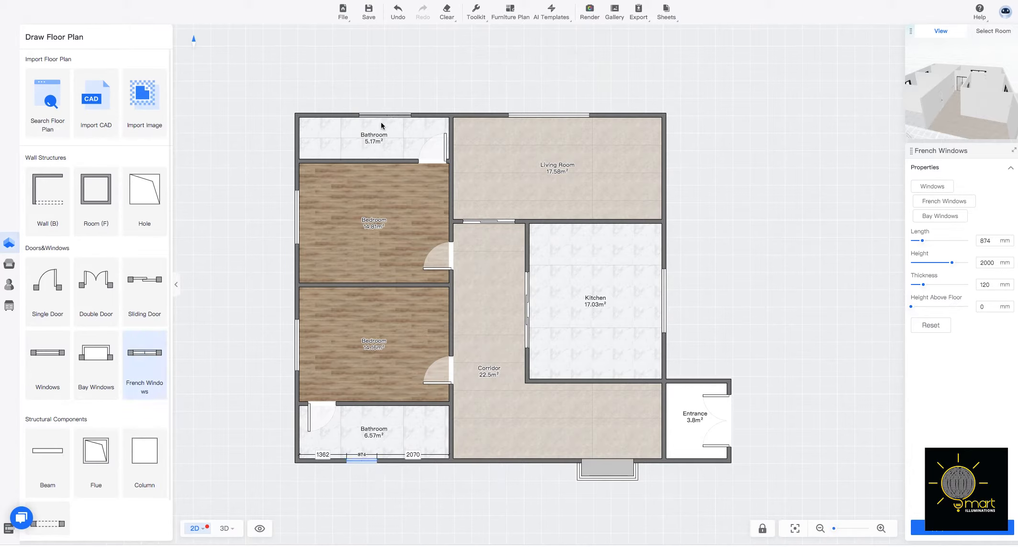
click(376, 119)
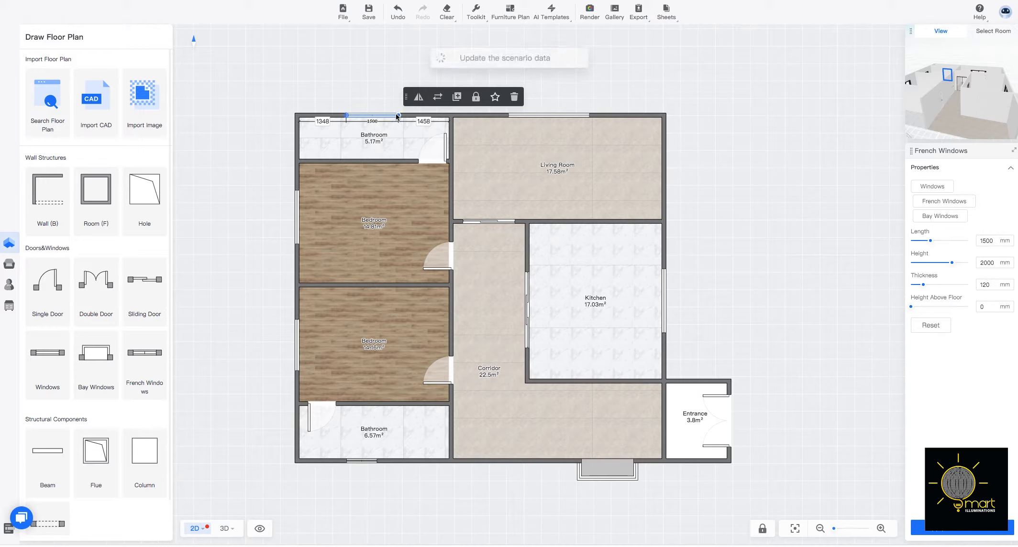
drag(399, 115, 386, 117)
click(735, 334)
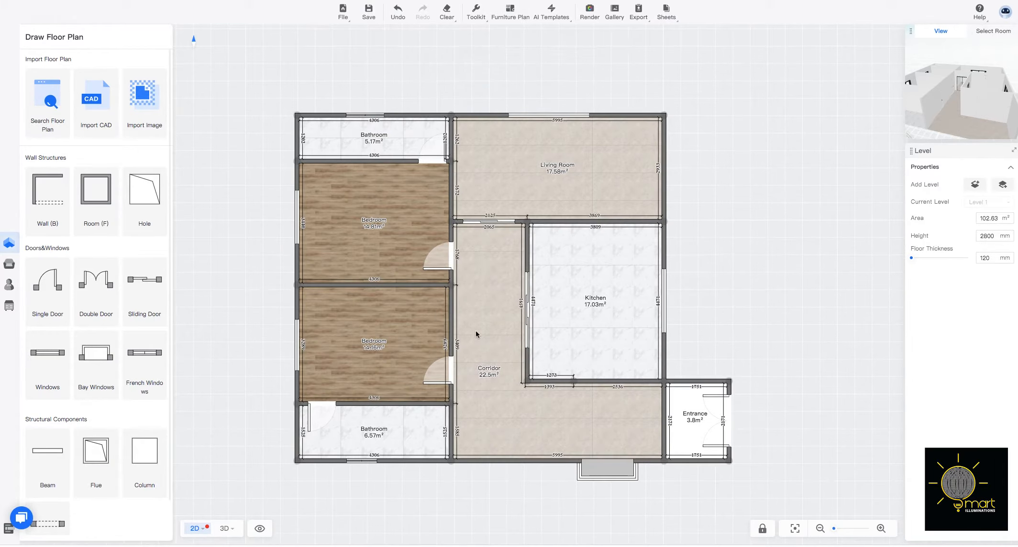
click(365, 116)
drag(373, 115, 390, 117)
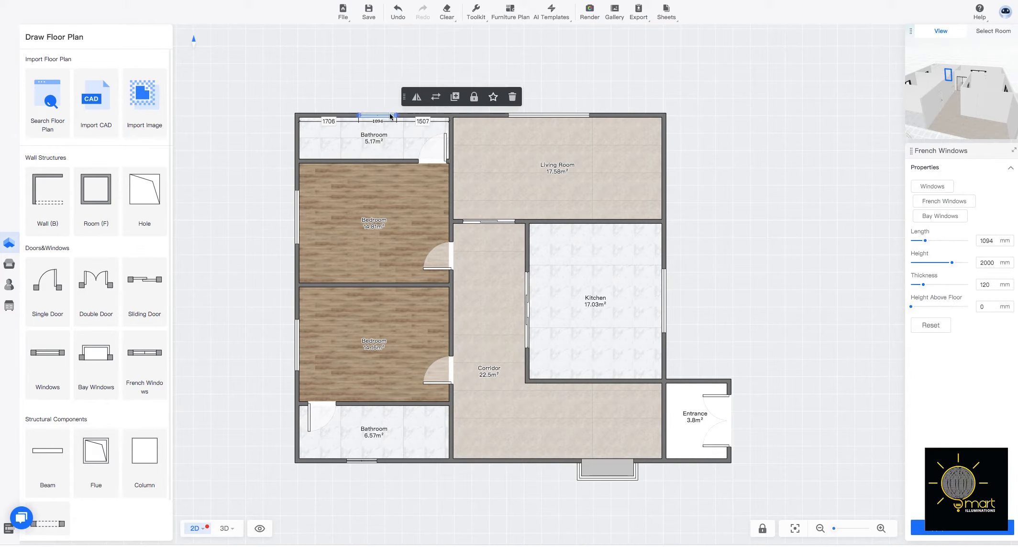
click(377, 79)
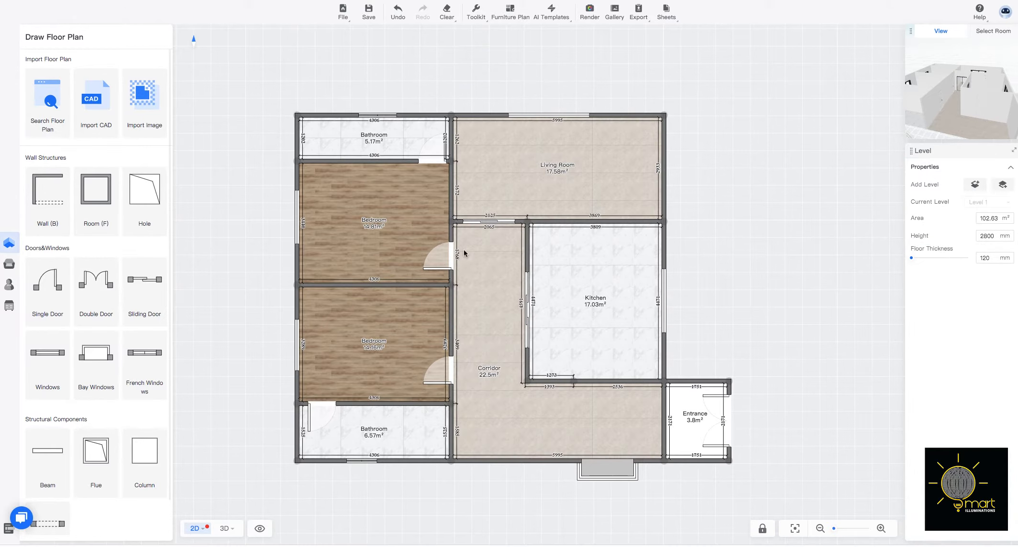
Inspect the house in the 3D top view and in Walk mode, examining the glazed doors, kitchen and corridor.
click(226, 529)
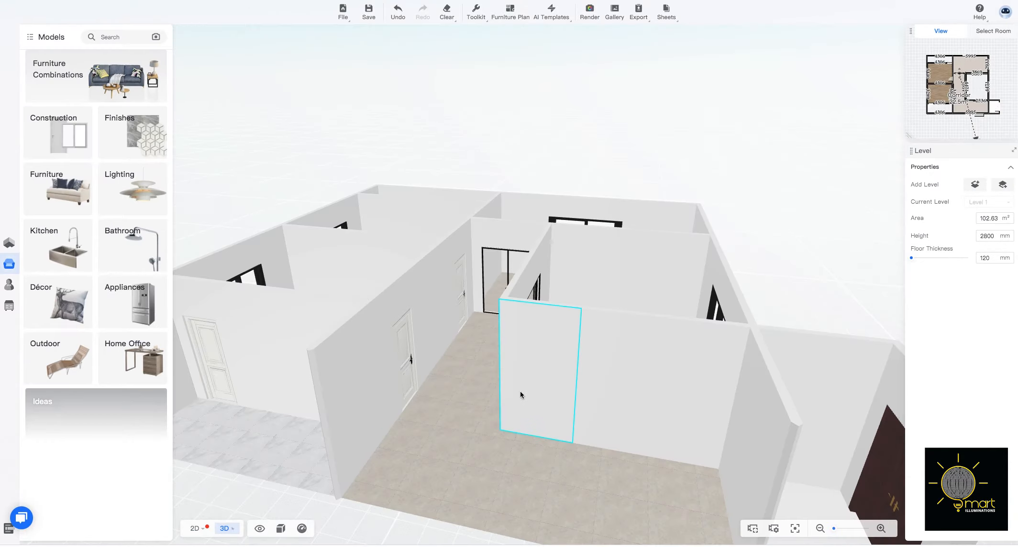
mouse_move(550, 481)
mouse_down()
mouse_move(491, 468)
mouse_move(491, 493)
mouse_move(593, 498)
mouse_move(609, 469)
mouse_move(625, 487)
mouse_up()
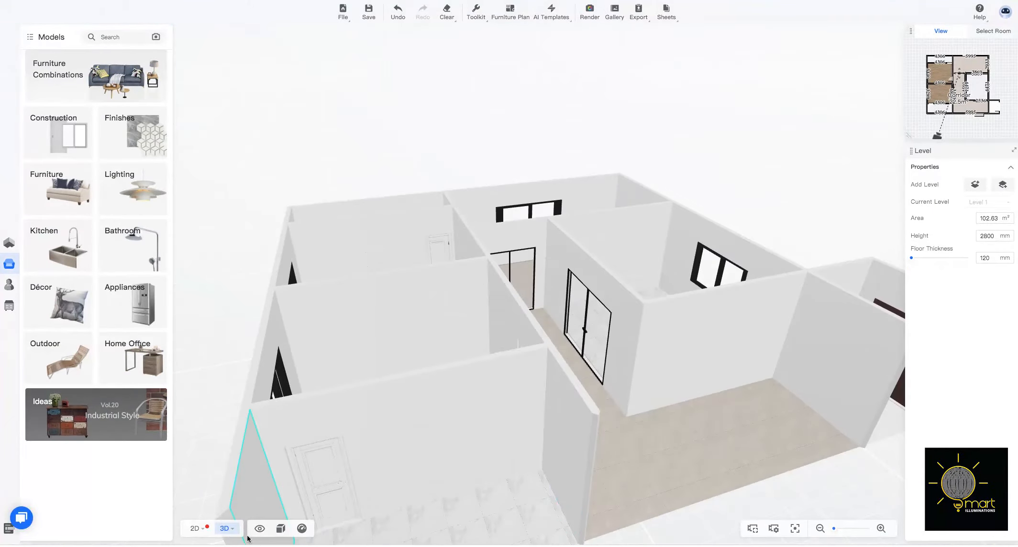
mouse_move(236, 535)
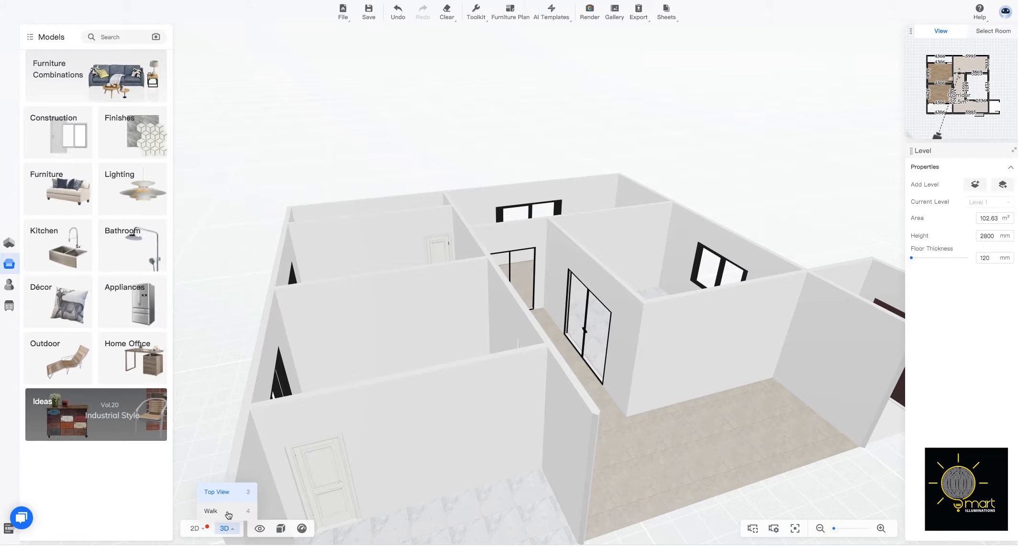
click(229, 514)
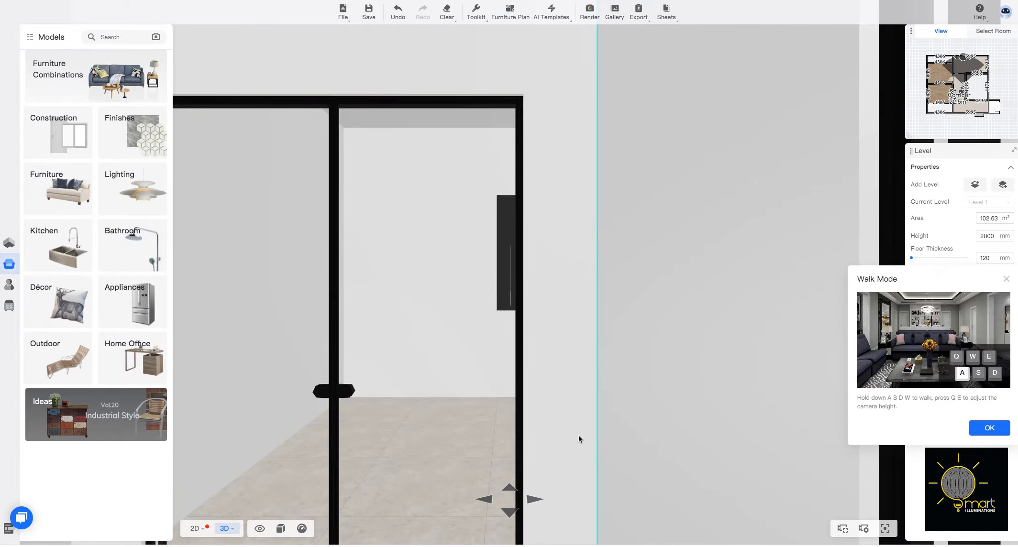
drag(578, 436, 430, 378)
drag(638, 399, 390, 381)
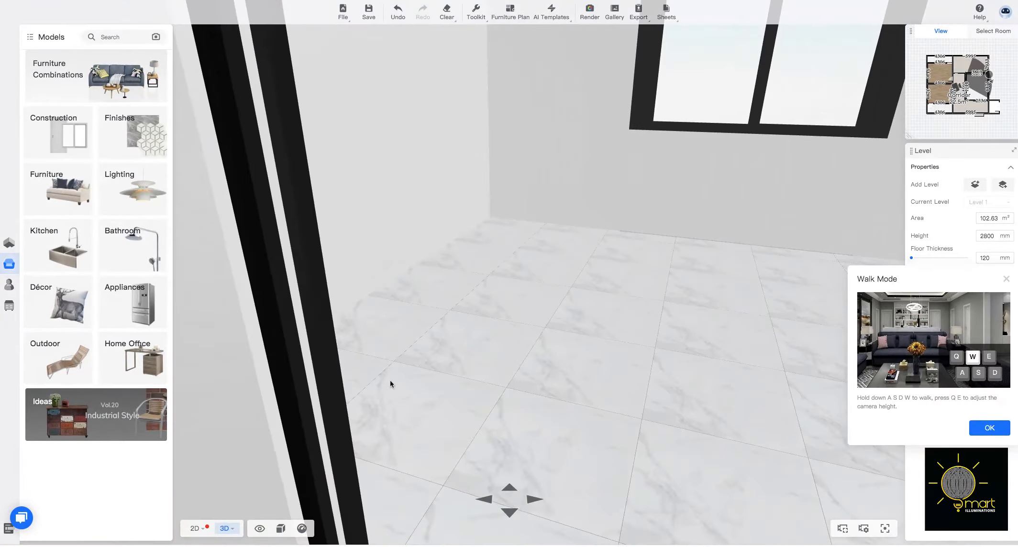
drag(526, 415, 325, 427)
drag(460, 400, 370, 397)
drag(512, 372, 605, 439)
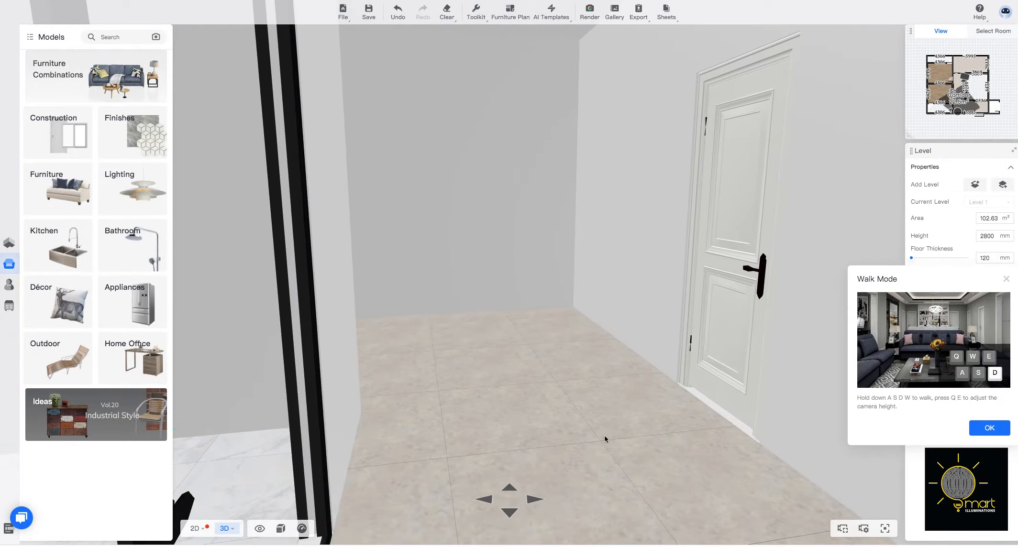
Walk through the corridor in 3D to examine its walls and the area around the bay window.
click(509, 487)
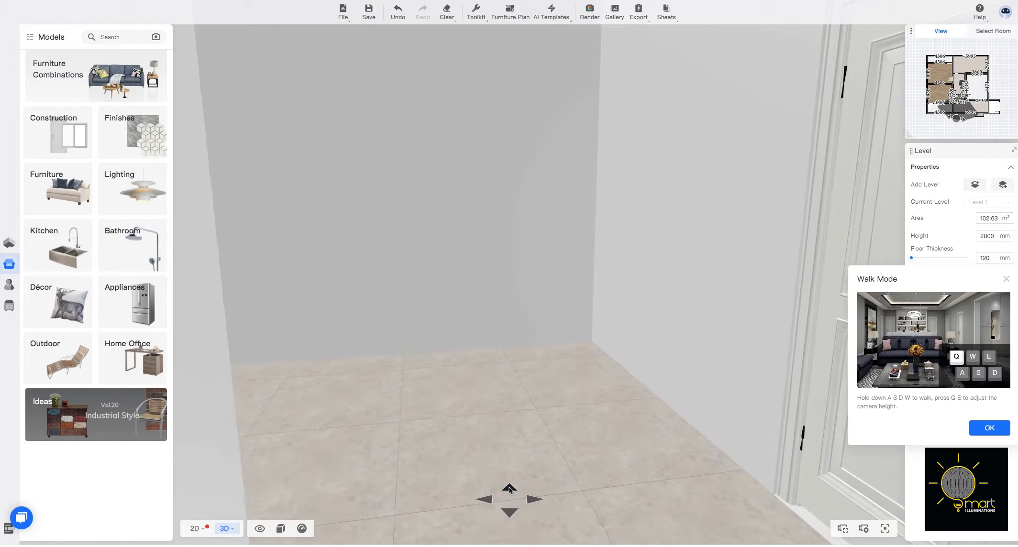
click(509, 489)
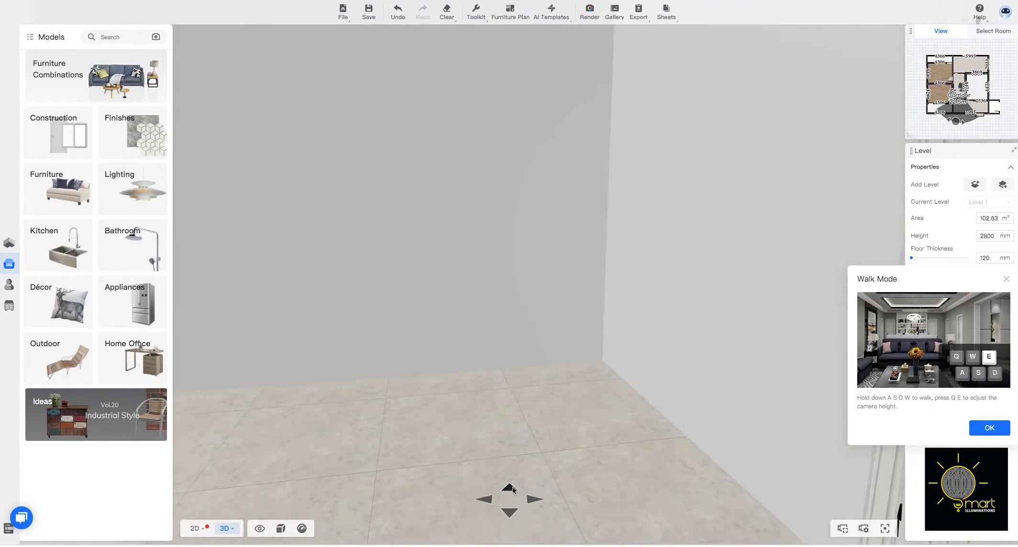
click(485, 504)
drag(547, 416, 507, 391)
drag(410, 389, 474, 385)
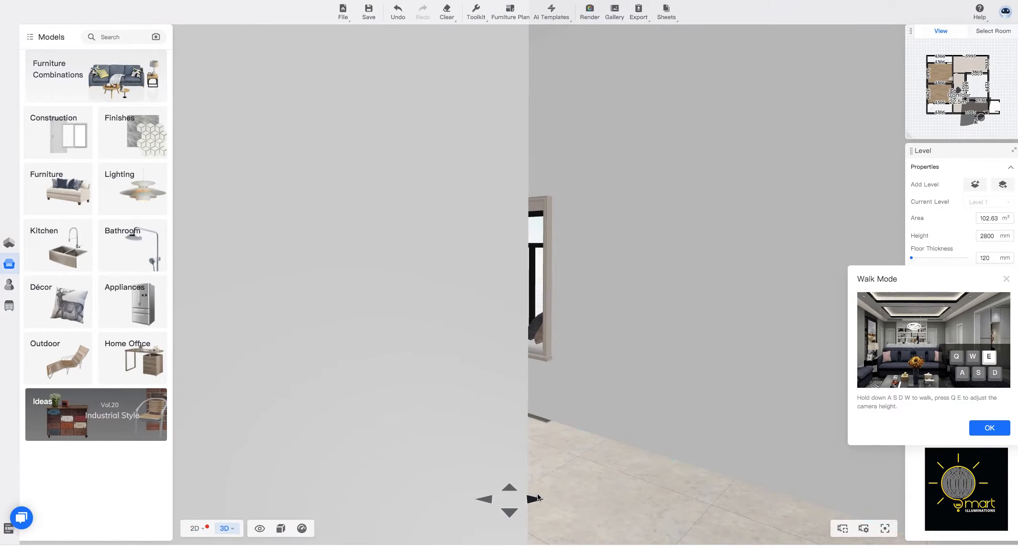
click(535, 499)
drag(376, 437, 593, 366)
drag(473, 361, 297, 389)
drag(427, 381, 713, 371)
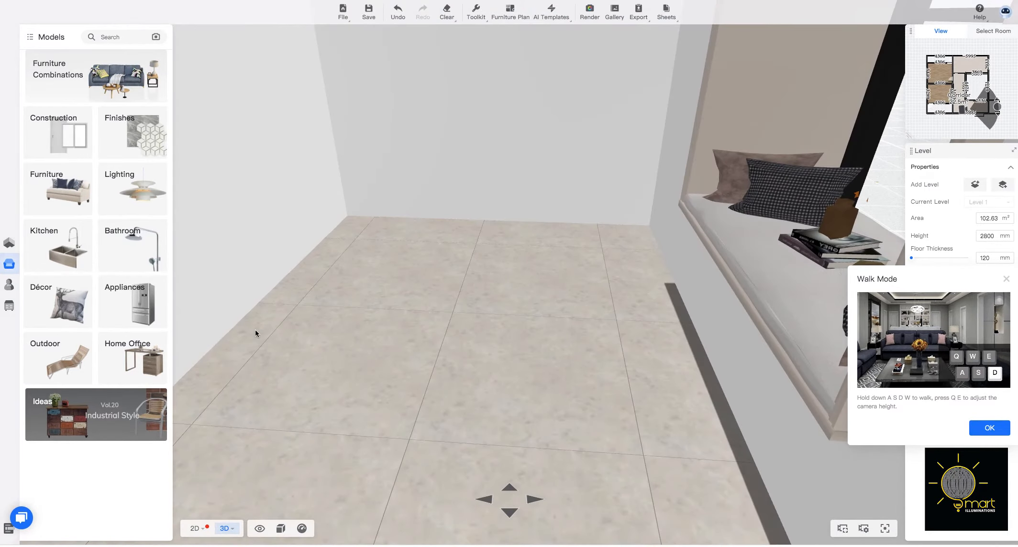
Turn the walk view to face the corridor's bay window and examine its frame and cushioned seat.
scroll(263, 348, down, 5)
scroll(263, 348, up, 10)
drag(542, 375, 463, 332)
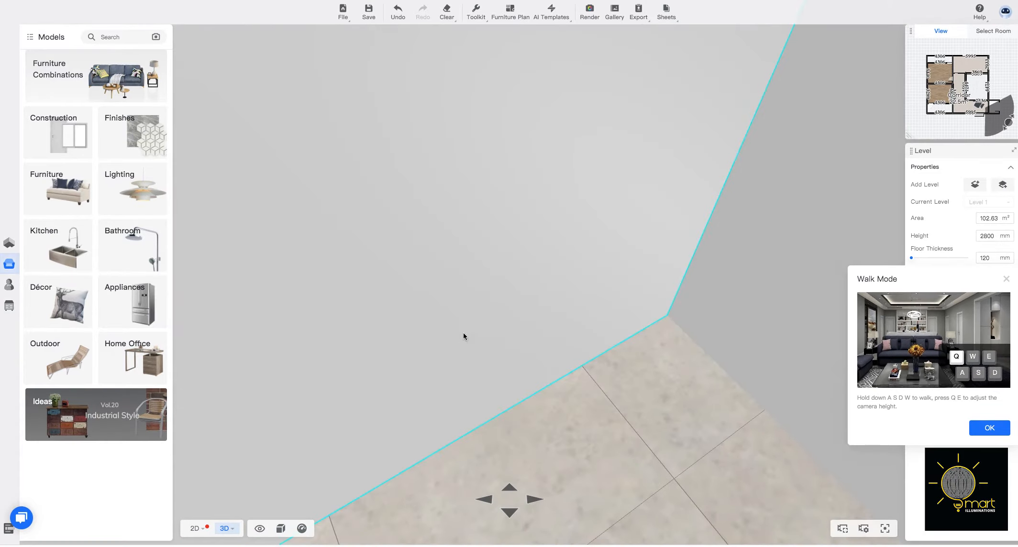
drag(558, 331, 475, 327)
drag(591, 270, 547, 357)
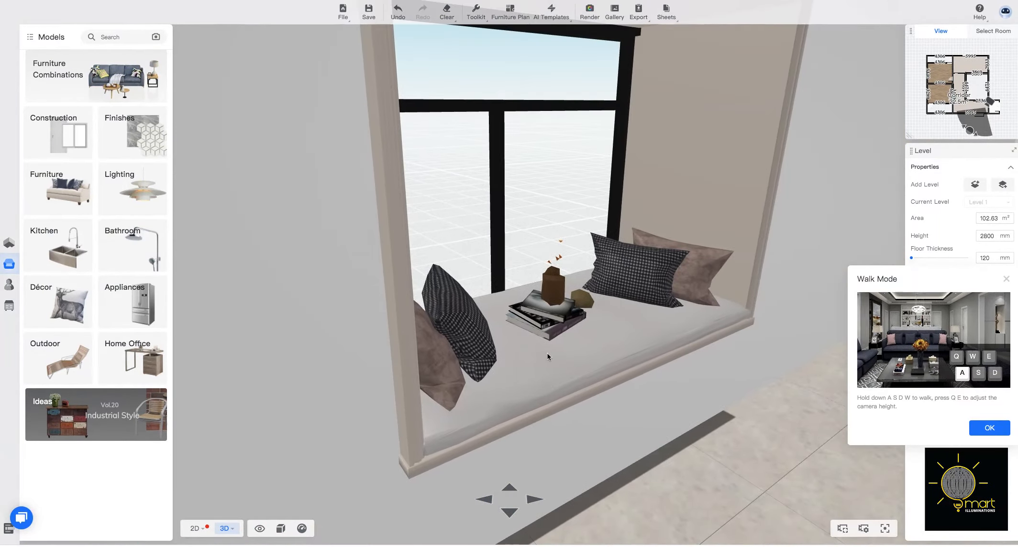
drag(569, 305, 574, 356)
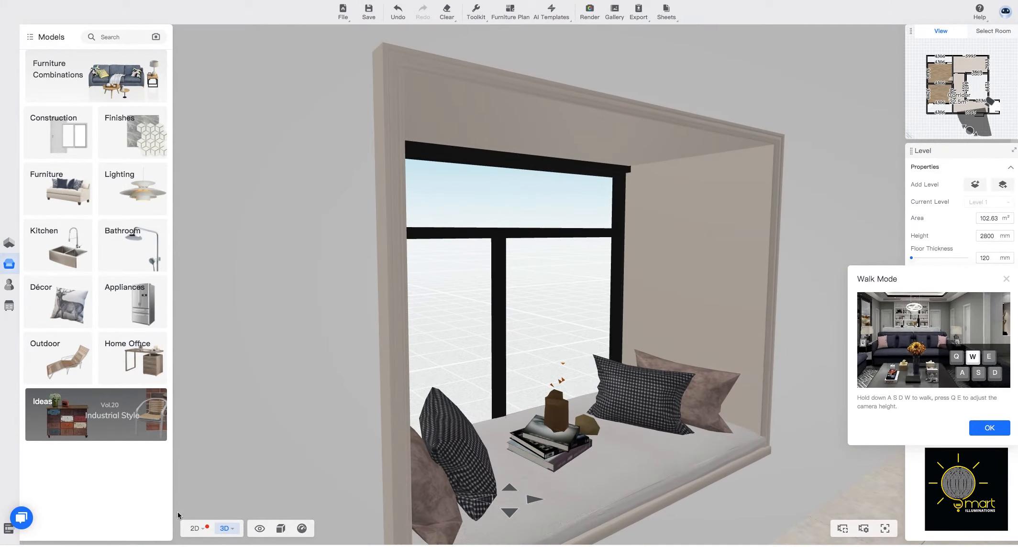
Set the bay window's length to 1580 mm and its thickness to 681 mm.
click(498, 307)
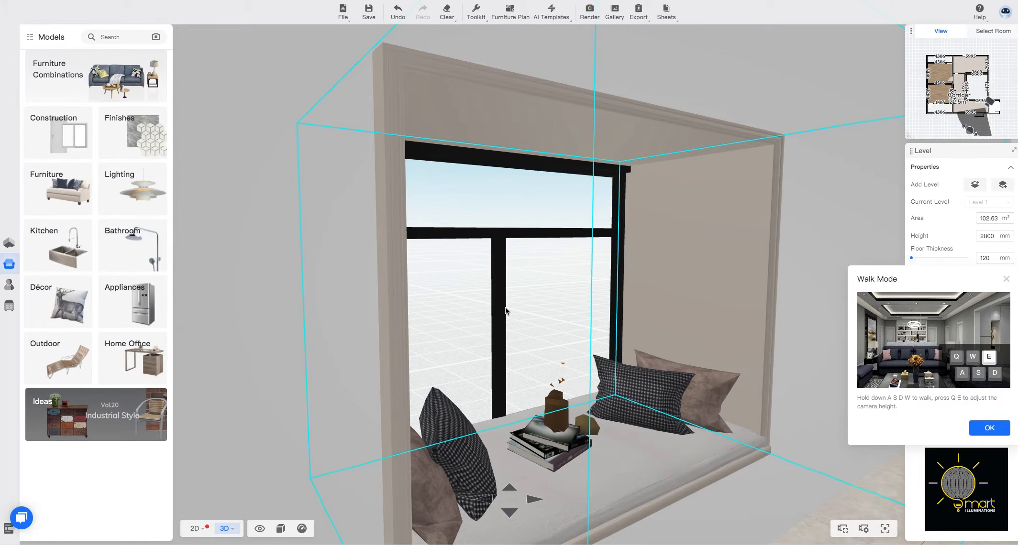
click(498, 307)
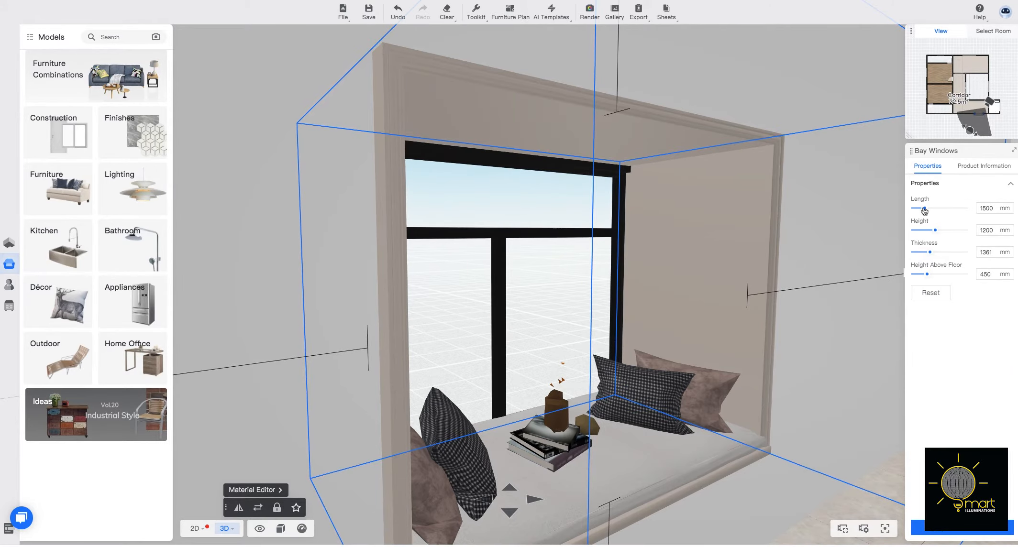
drag(924, 208, 926, 210)
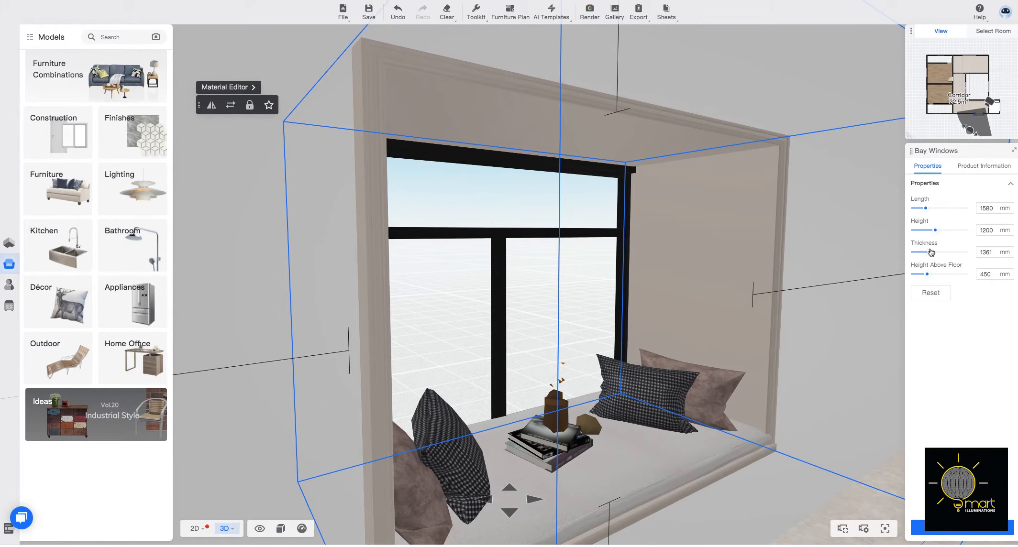
drag(929, 253, 911, 249)
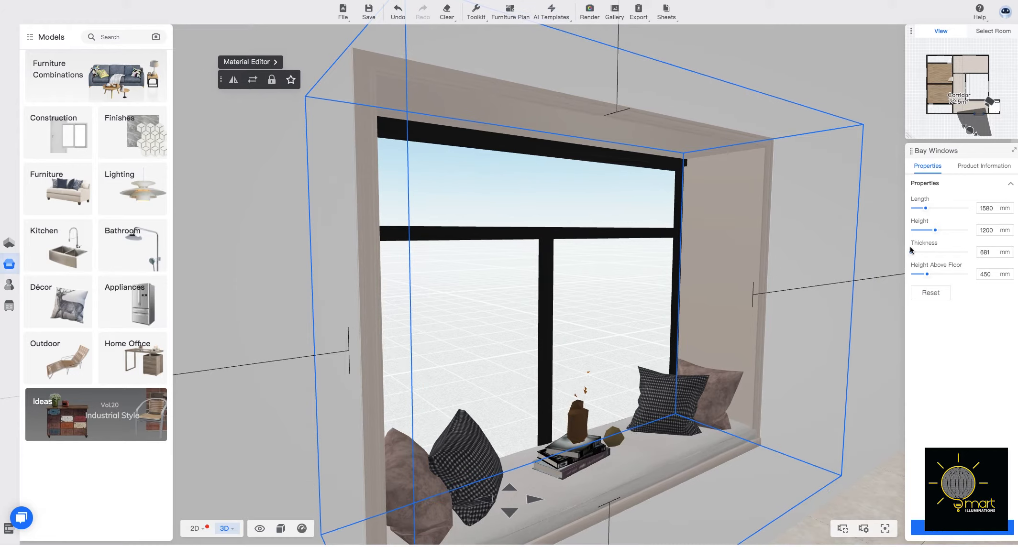
Return to the 2D floor view, deselect the bay window and reopen the floor plan drawing tools.
click(194, 529)
click(779, 345)
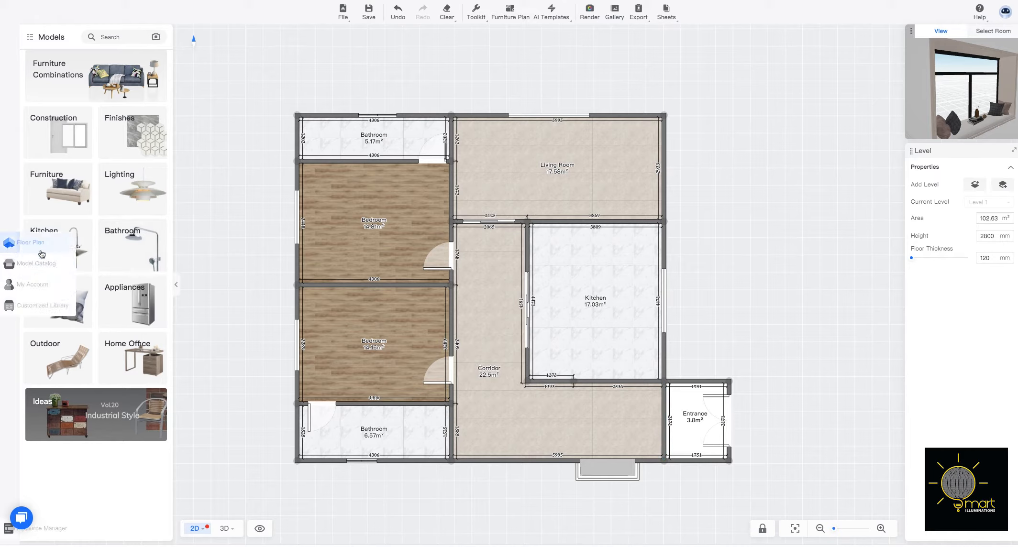
click(8, 242)
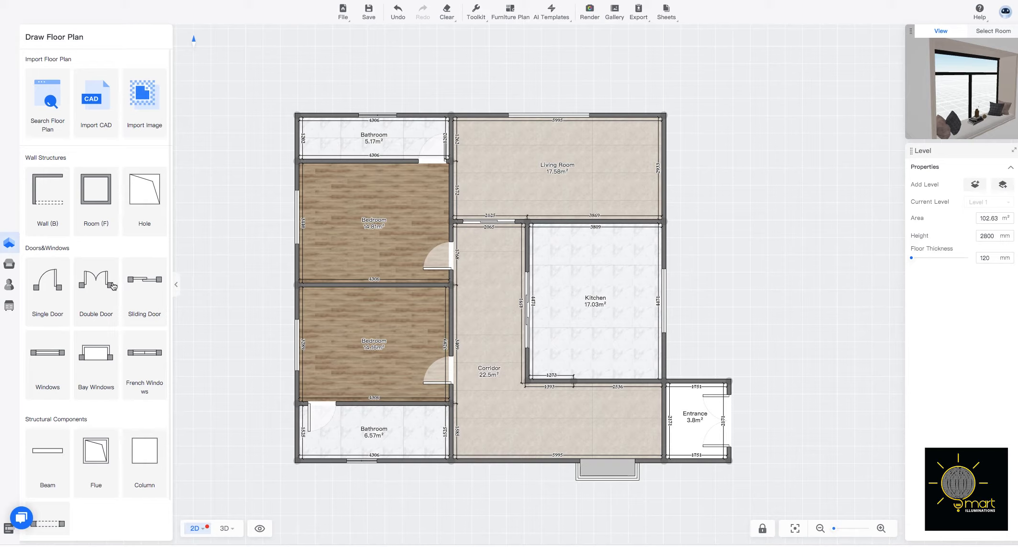
Place a sliding door in the wall between the corridor and the entrance, and deselect it.
click(134, 282)
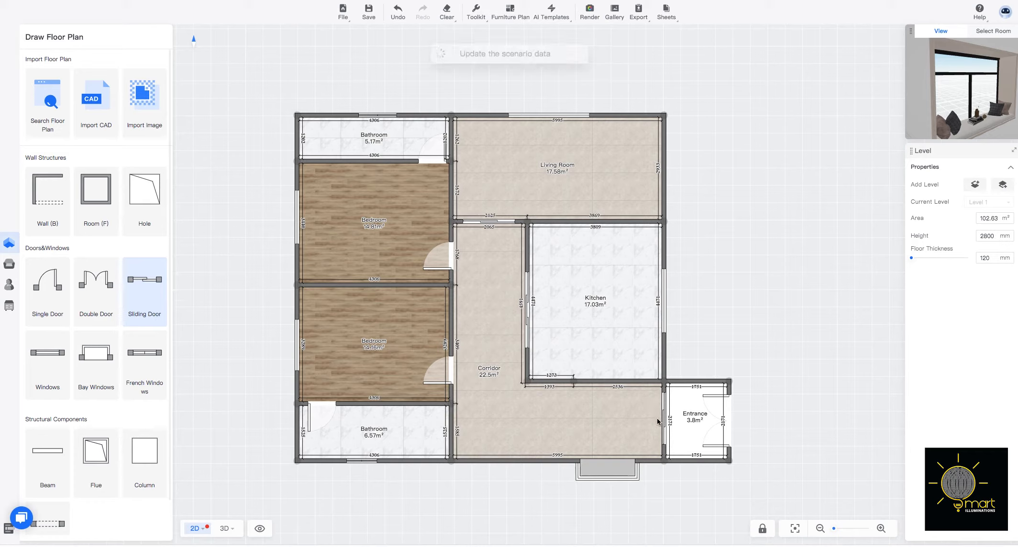
click(661, 422)
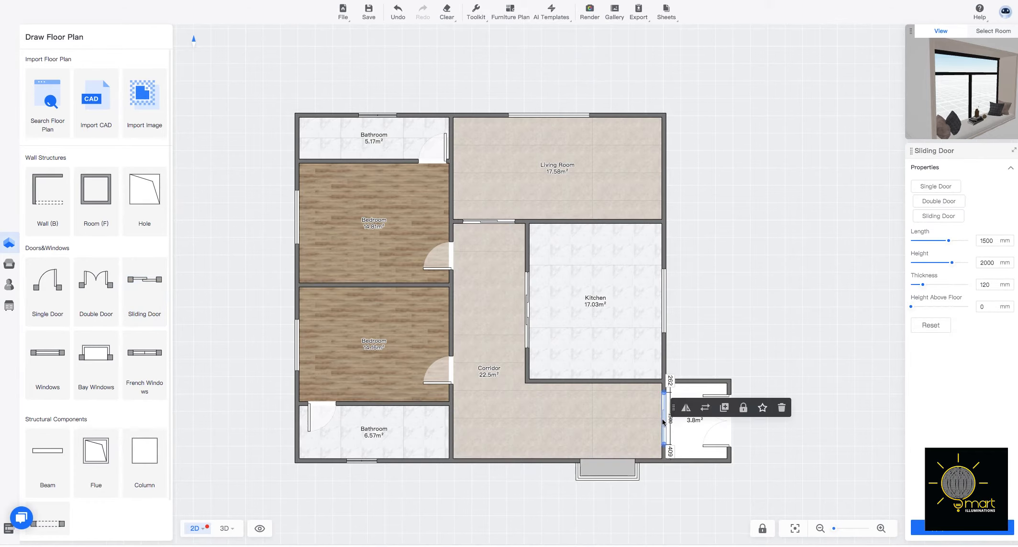
click(823, 442)
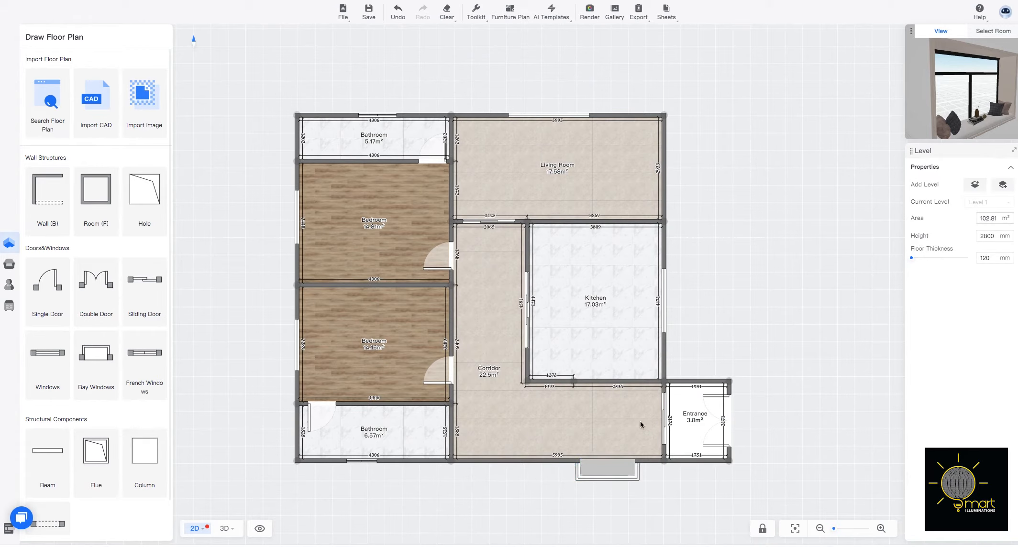
In the 3D walk view, set the corridor-entrance sliding door's length to 1661 mm and its height above floor to 2 mm.
click(229, 530)
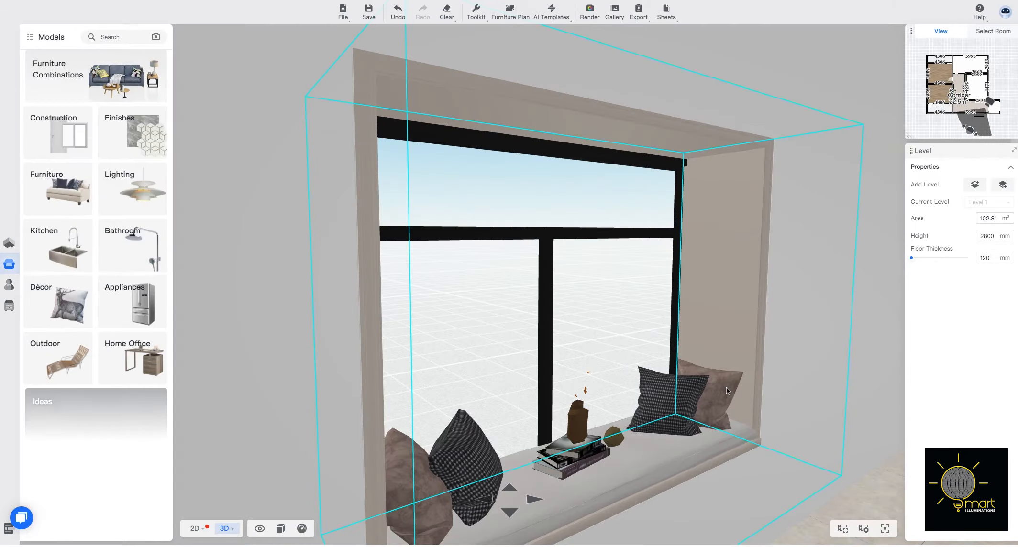
drag(509, 362, 712, 341)
drag(420, 325, 567, 364)
scroll(578, 320, down, 3)
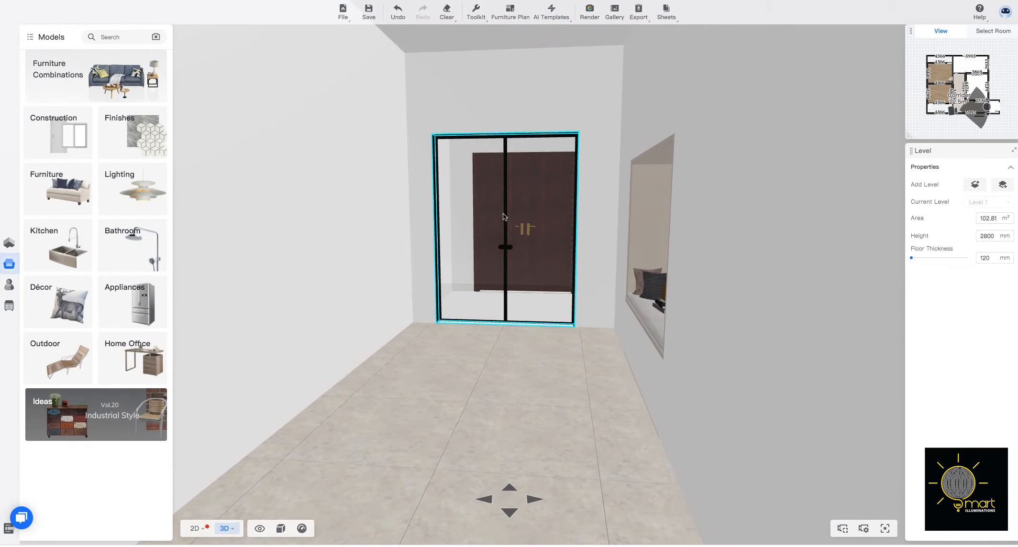
click(503, 217)
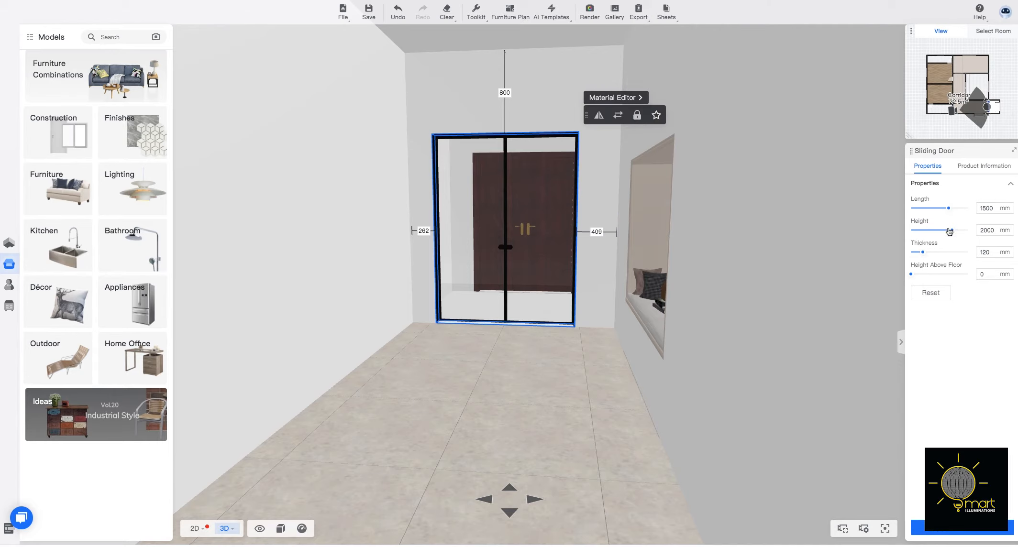
drag(950, 210, 952, 209)
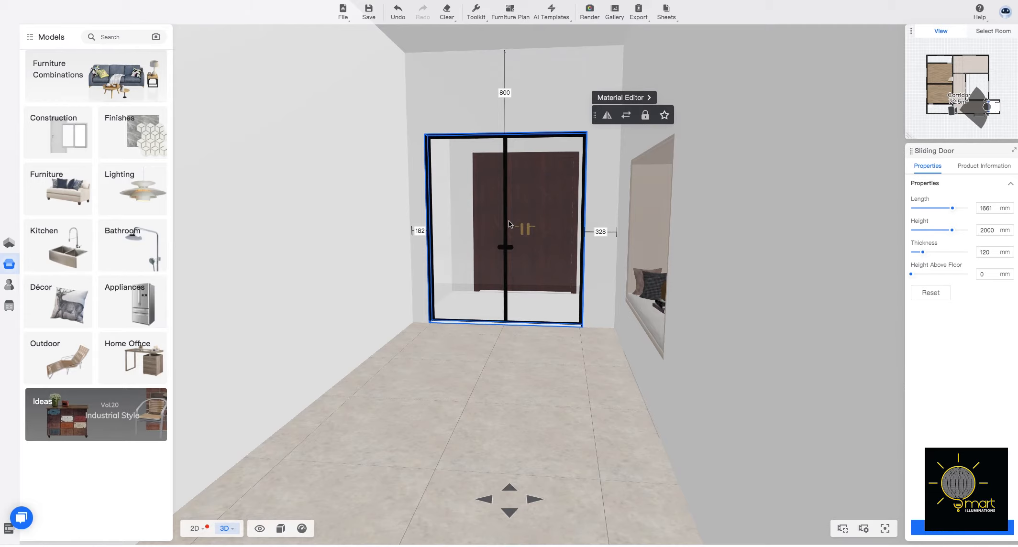
drag(508, 220, 509, 221)
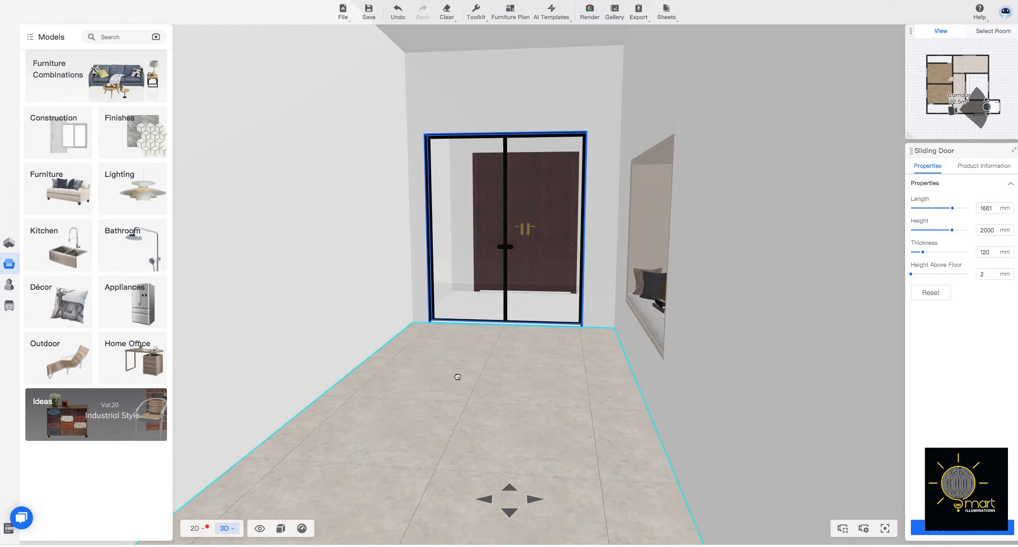
Walk along the corridor in 3D to examine its bedroom doors and the sliding doors to the living room and kitchen.
drag(457, 377, 258, 335)
drag(475, 341, 268, 325)
drag(741, 325, 366, 257)
drag(649, 267, 539, 244)
drag(665, 196, 623, 281)
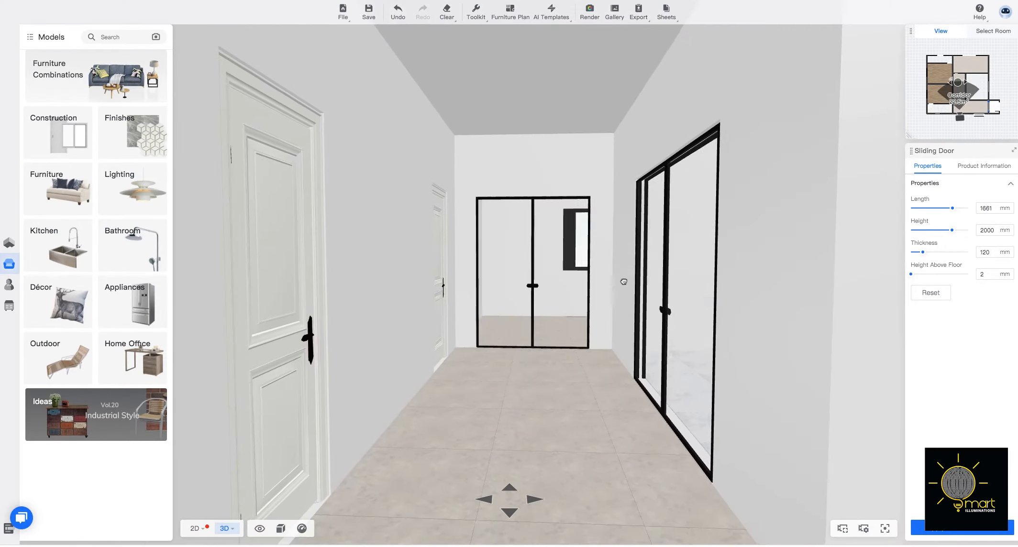
drag(521, 357, 509, 270)
click(509, 270)
click(679, 278)
drag(679, 277, 459, 291)
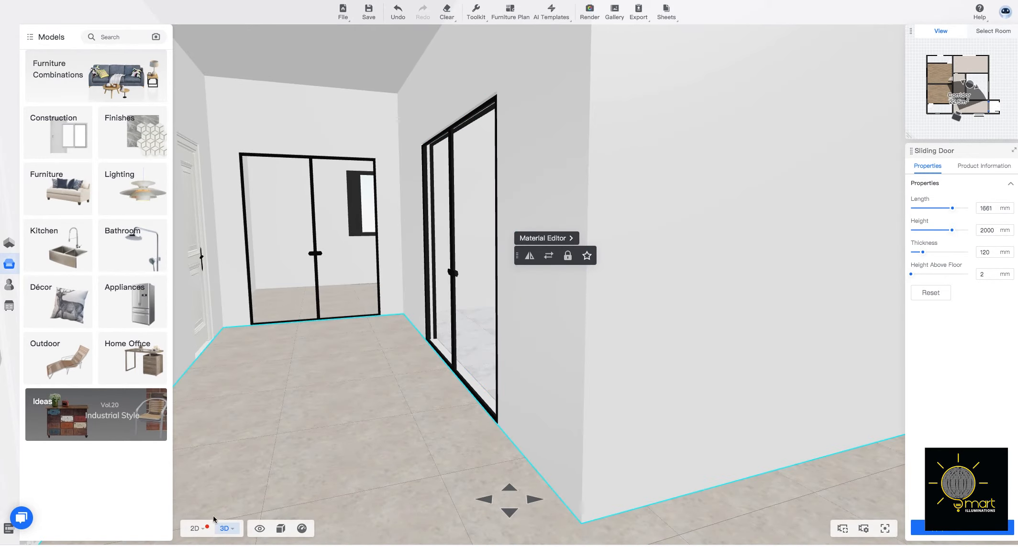
Select the lower bedroom in the 2D plan and examine the bedroom interiors, windows and doors in the 3D walk view.
mouse_move(196, 531)
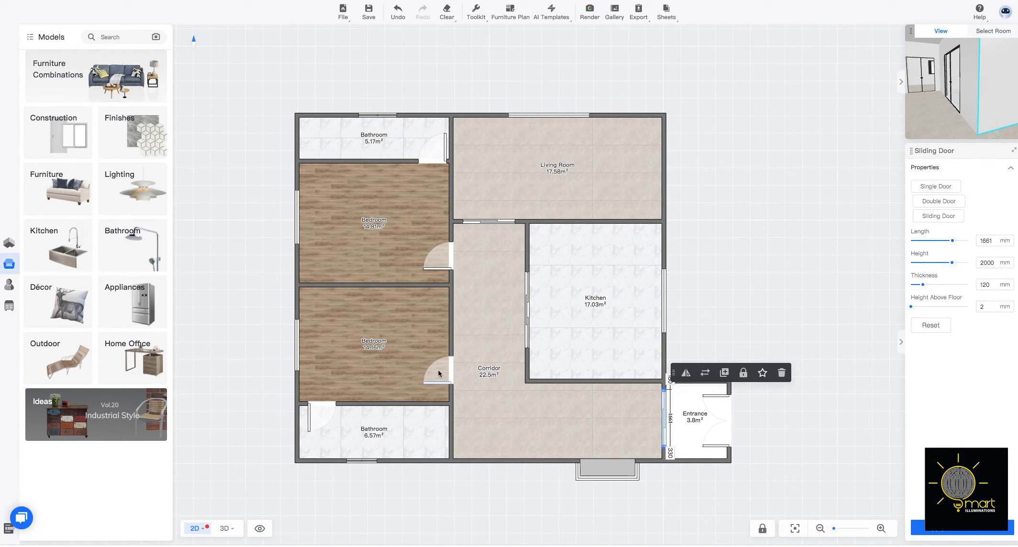
click(378, 338)
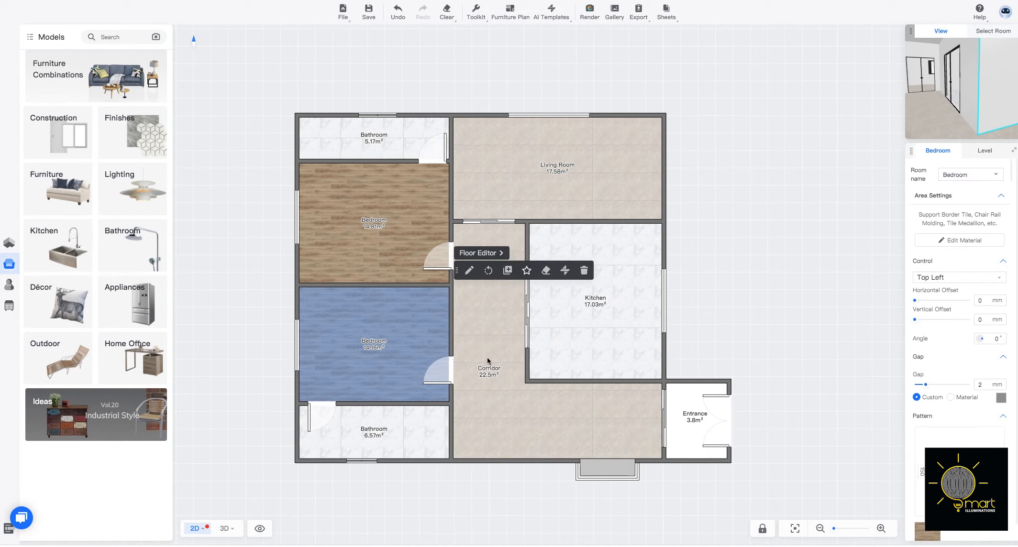
click(224, 528)
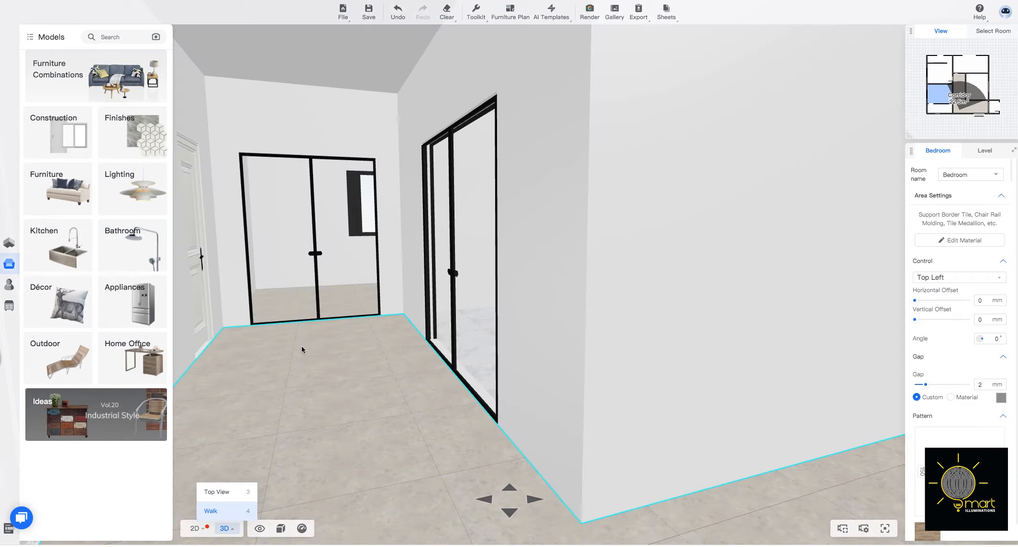
drag(536, 409, 727, 356)
scroll(725, 420, down, 5)
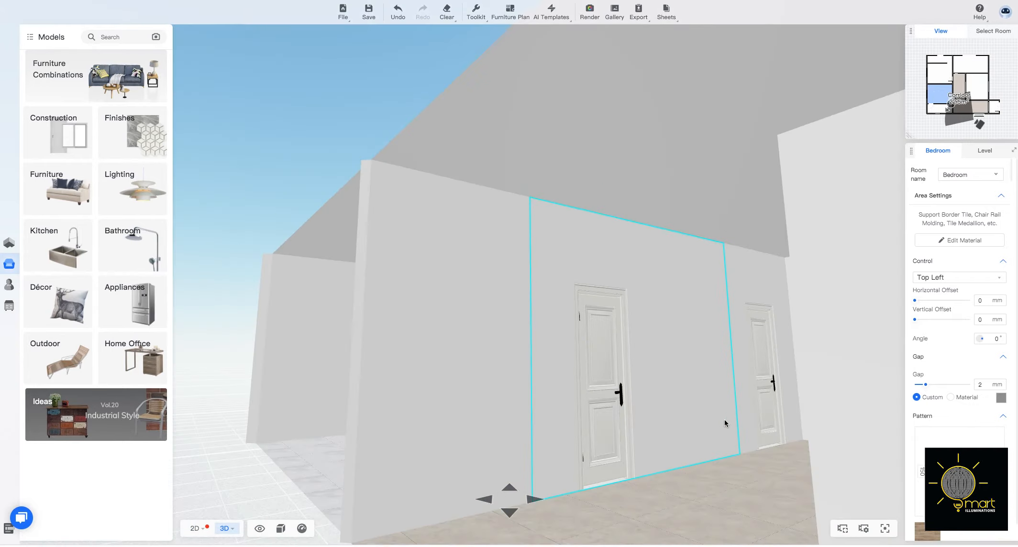
scroll(606, 422, up, 10)
drag(532, 386, 519, 333)
drag(669, 335, 407, 320)
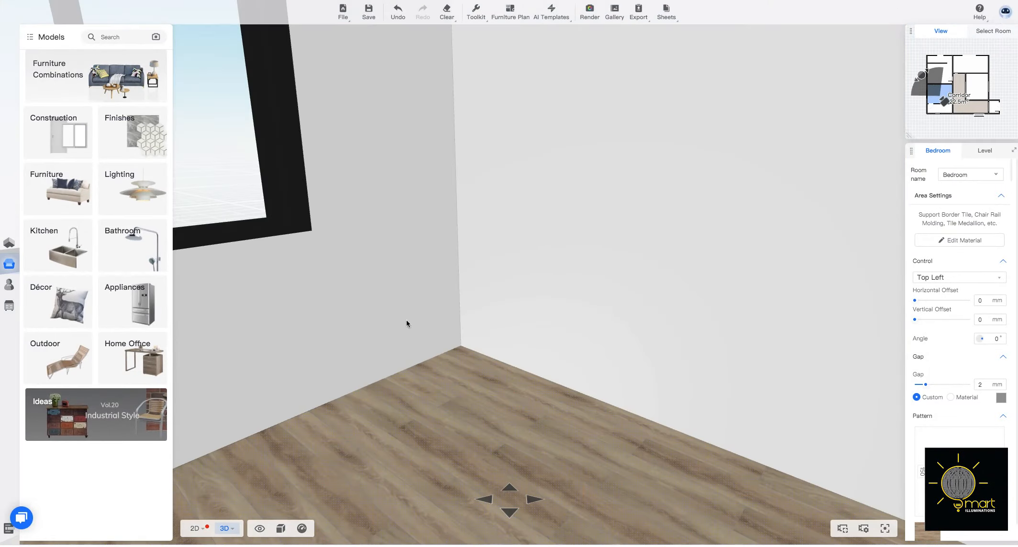
drag(669, 319, 417, 311)
drag(784, 333, 641, 411)
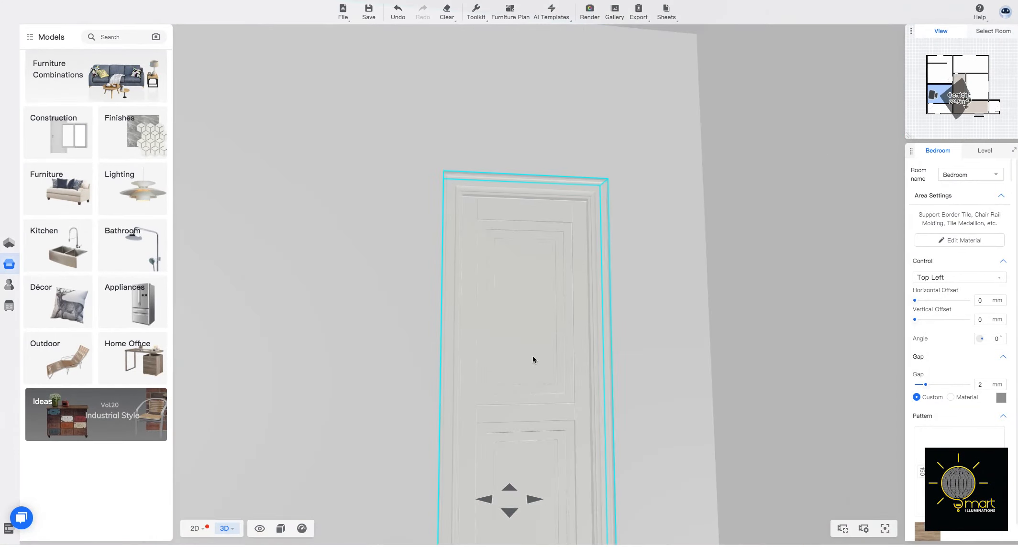
drag(534, 359, 561, 319)
drag(311, 316, 461, 276)
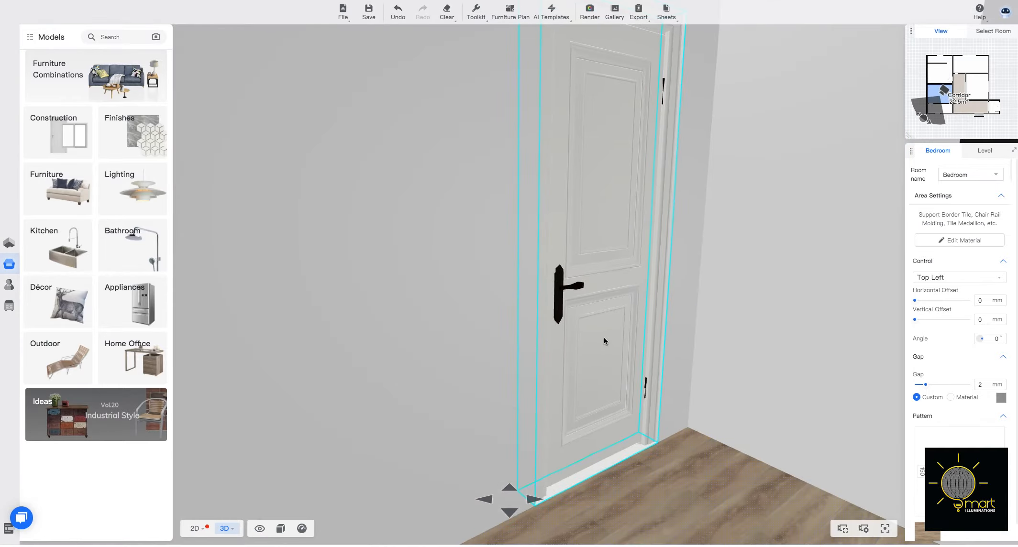
drag(604, 337, 409, 331)
drag(497, 292, 400, 397)
Replace the corridor-entrance sliding door with the bronze-framed two-panel glass model that has horizontal bars at mid-height.
scroll(414, 383, down, 5)
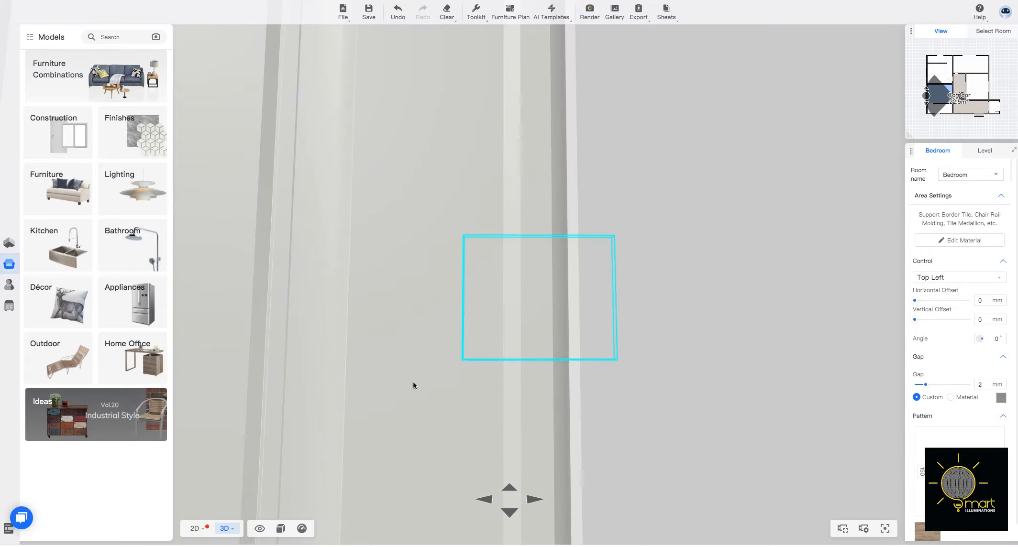
scroll(442, 407, down, 6)
scroll(592, 436, down, 4)
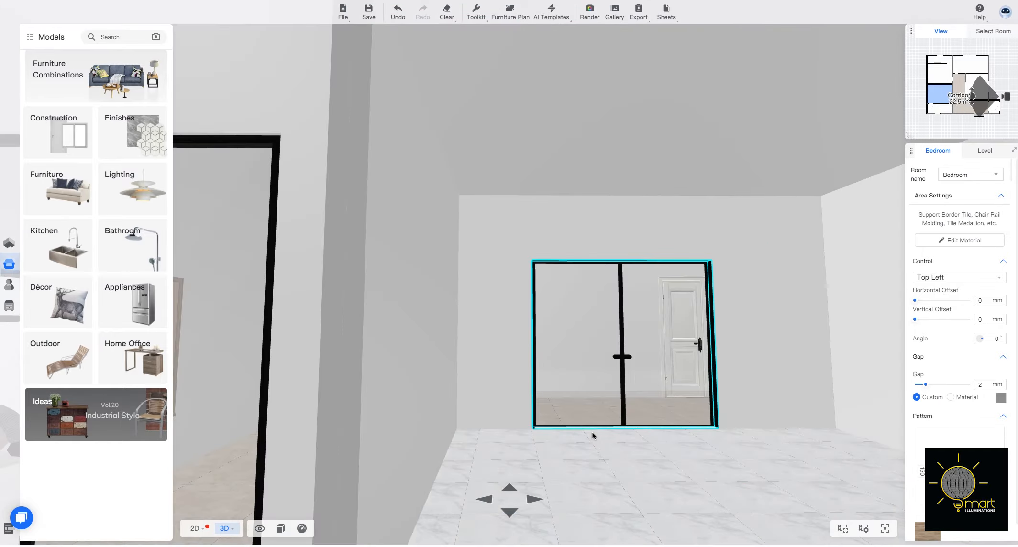
scroll(593, 436, down, 5)
drag(564, 423, 521, 355)
click(441, 306)
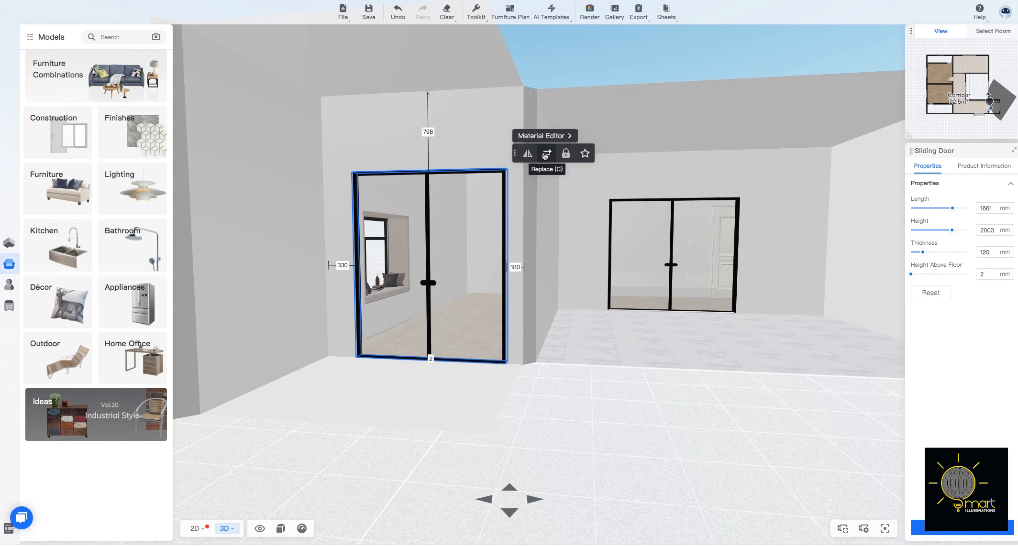
click(546, 155)
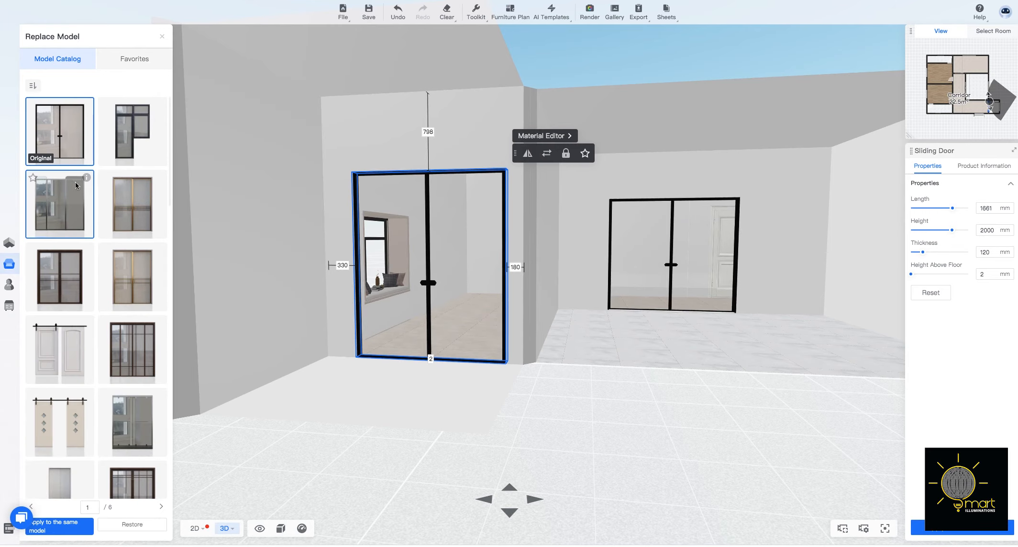
click(125, 200)
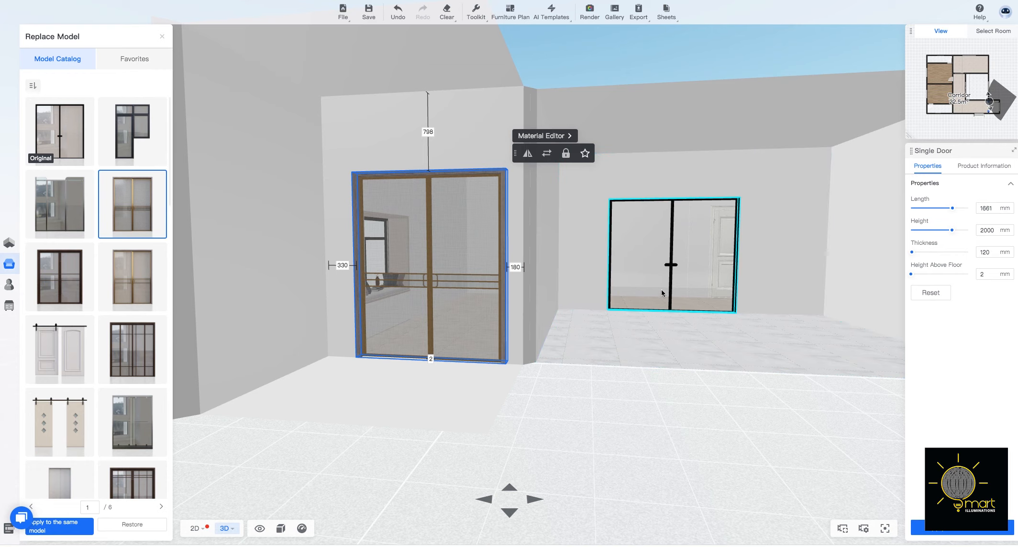
drag(638, 313, 594, 304)
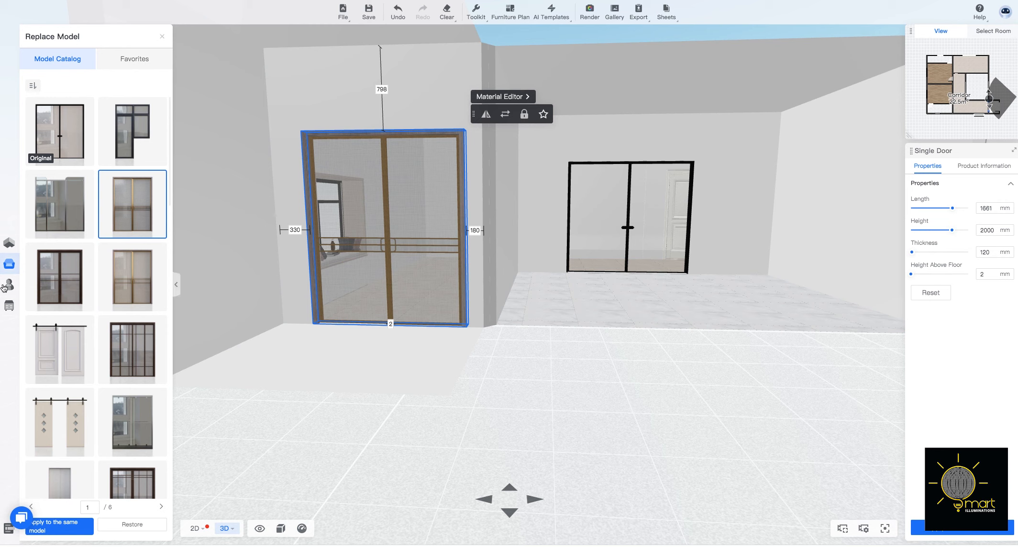